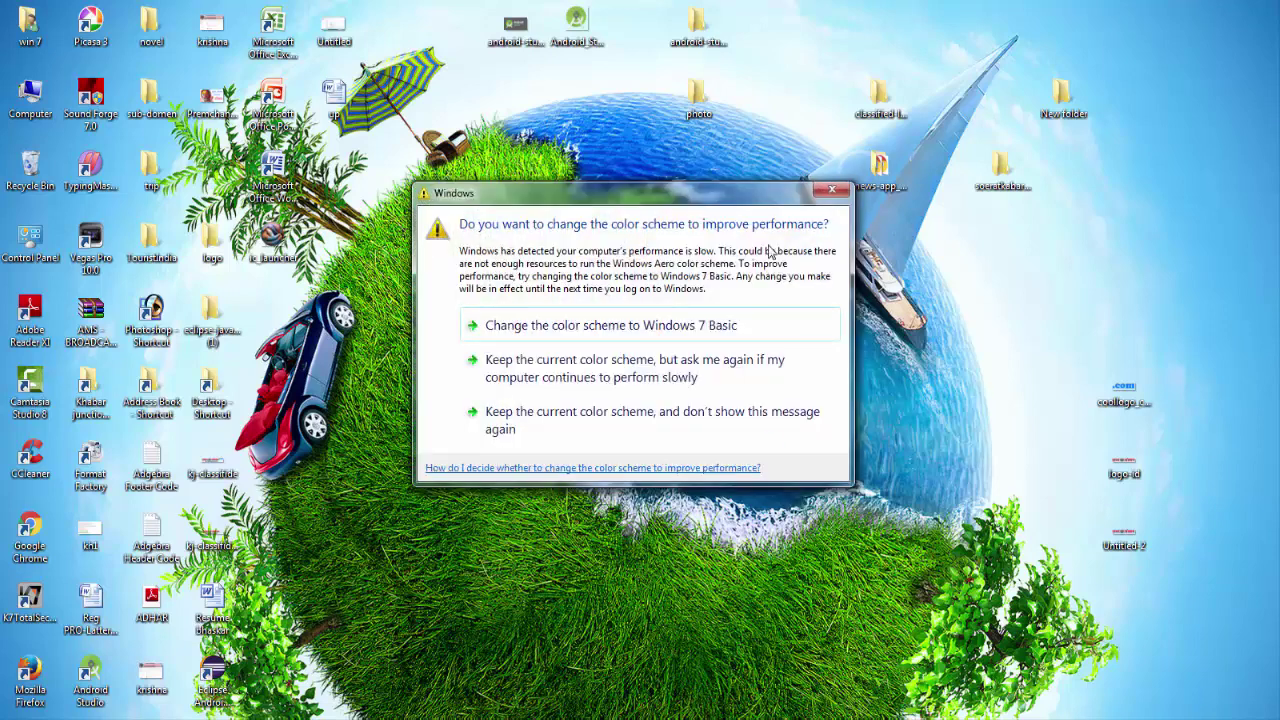
# Dismiss the Windows color scheme prompt and switch to Google Analytics in the Chrome browser.
pyautogui.click(831, 189)
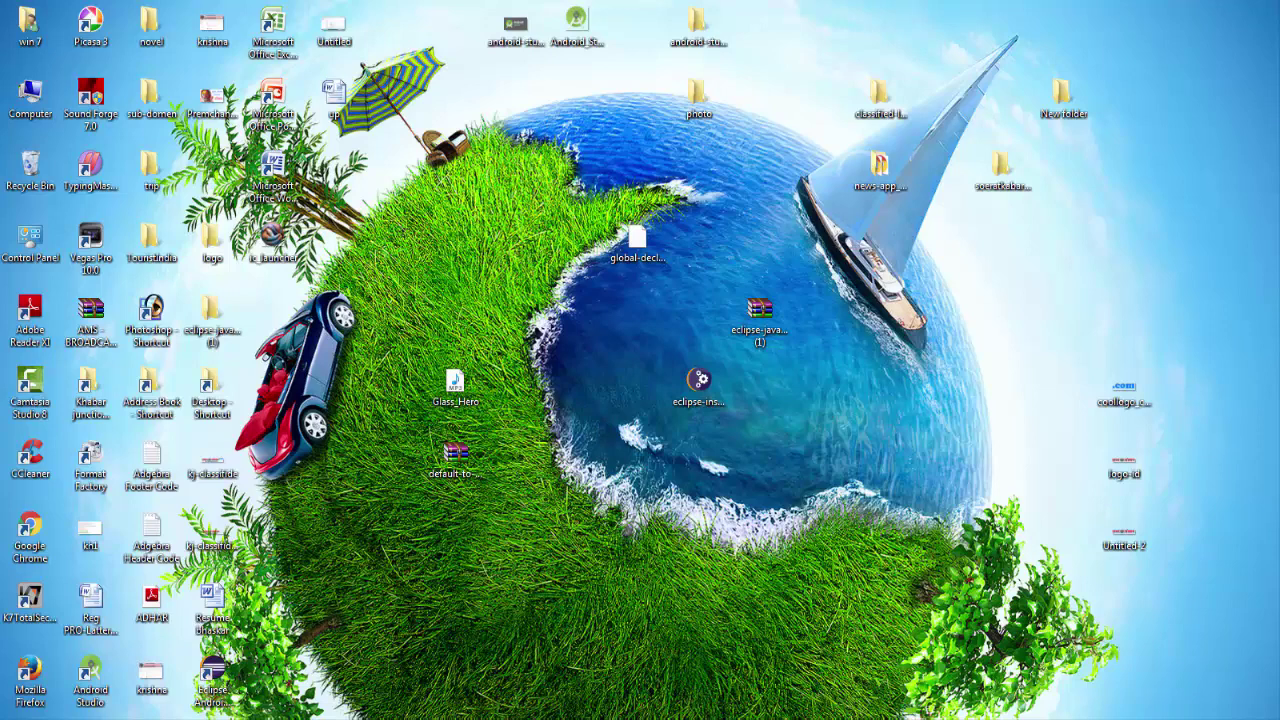
pyautogui.click(311, 642)
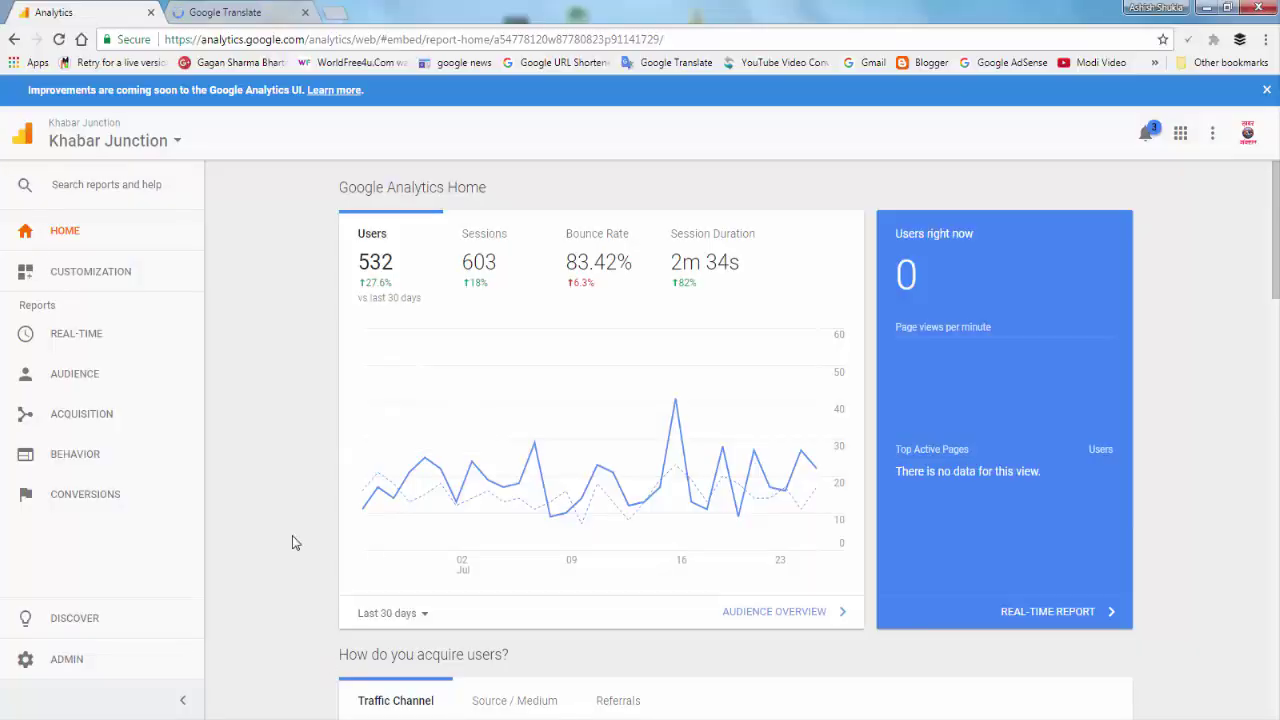
pyautogui.press('F9')
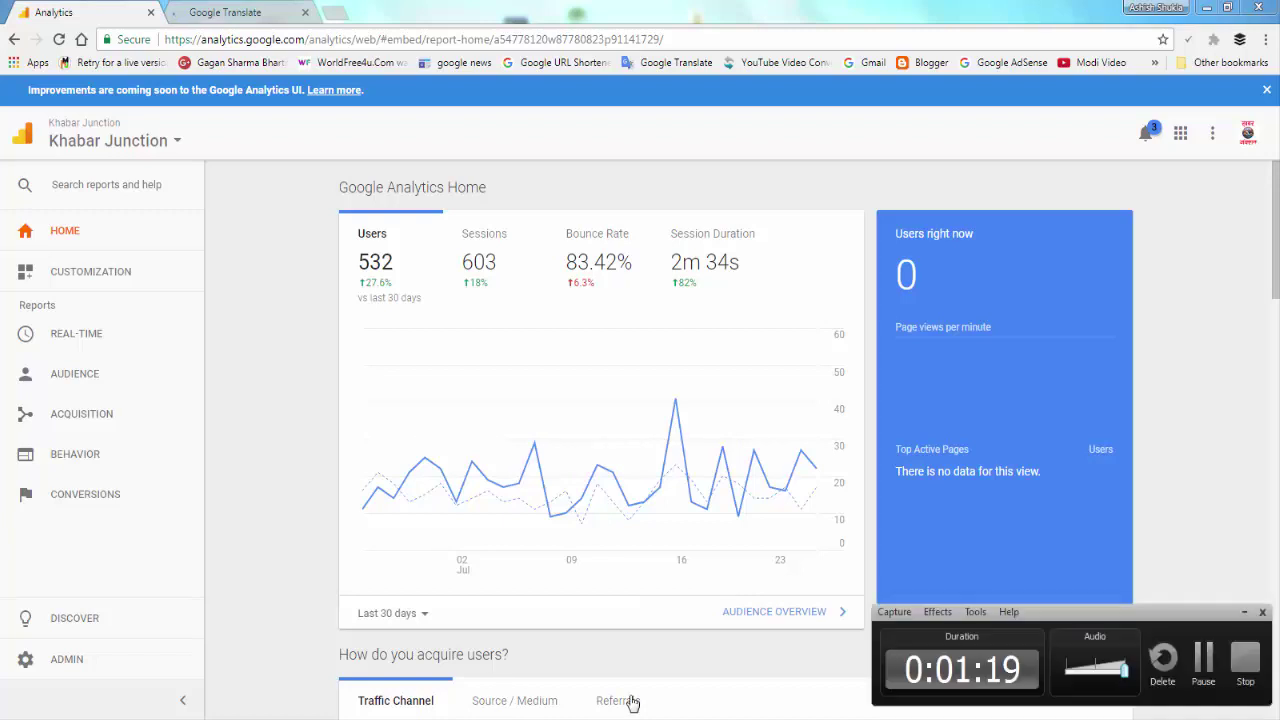
pyautogui.click(1203, 668)
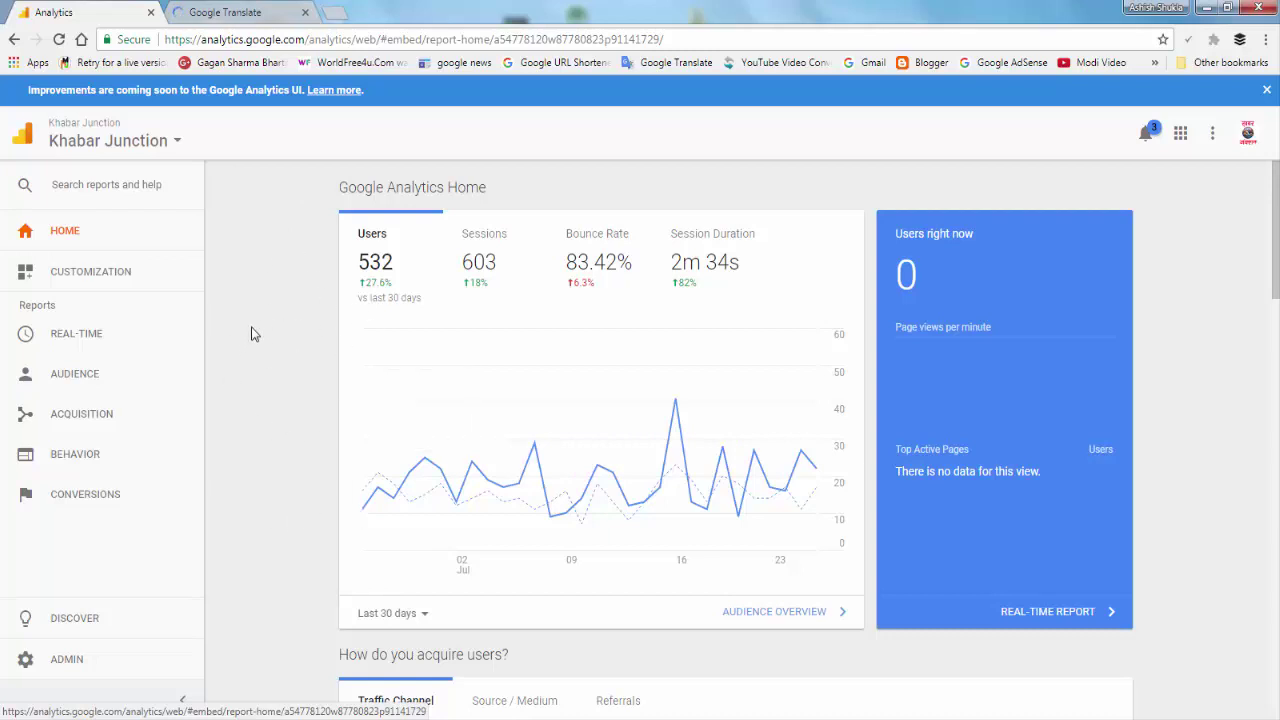
# Open the Analytics administration settings and start creating a new view for the Khabar Junction property.
pyautogui.scroll(-3, 257, 320)
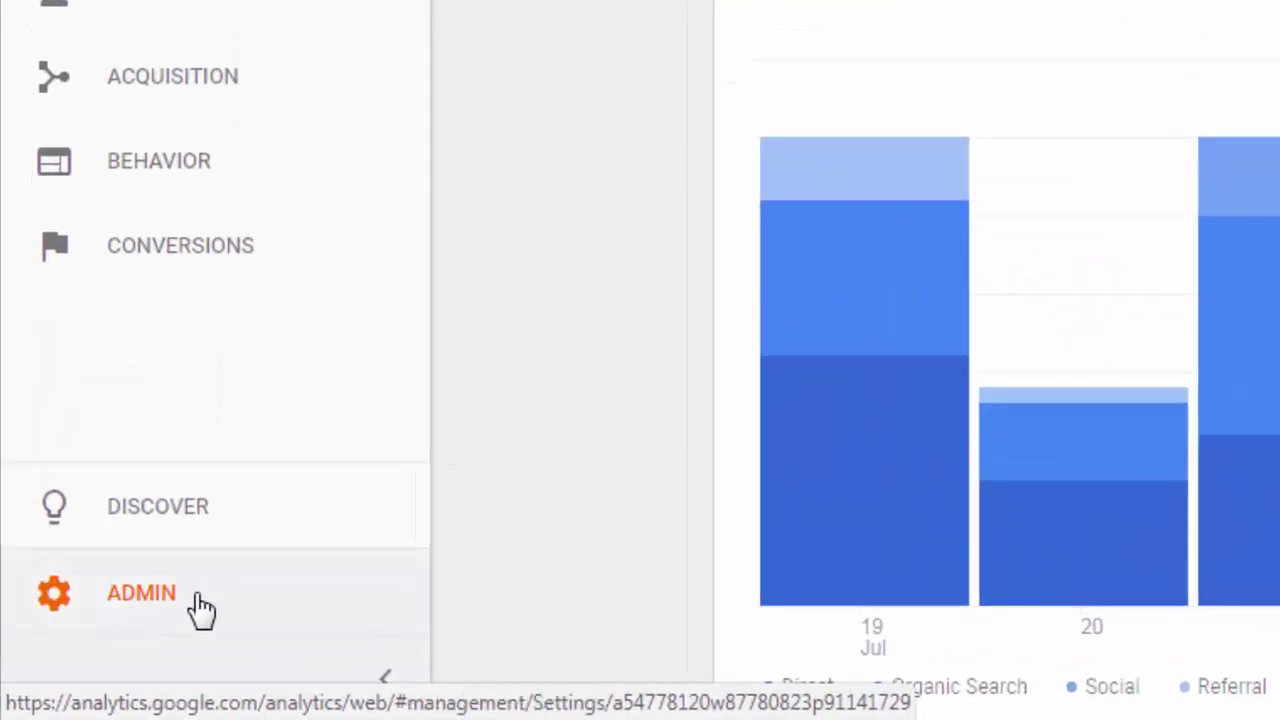
pyautogui.click(143, 603)
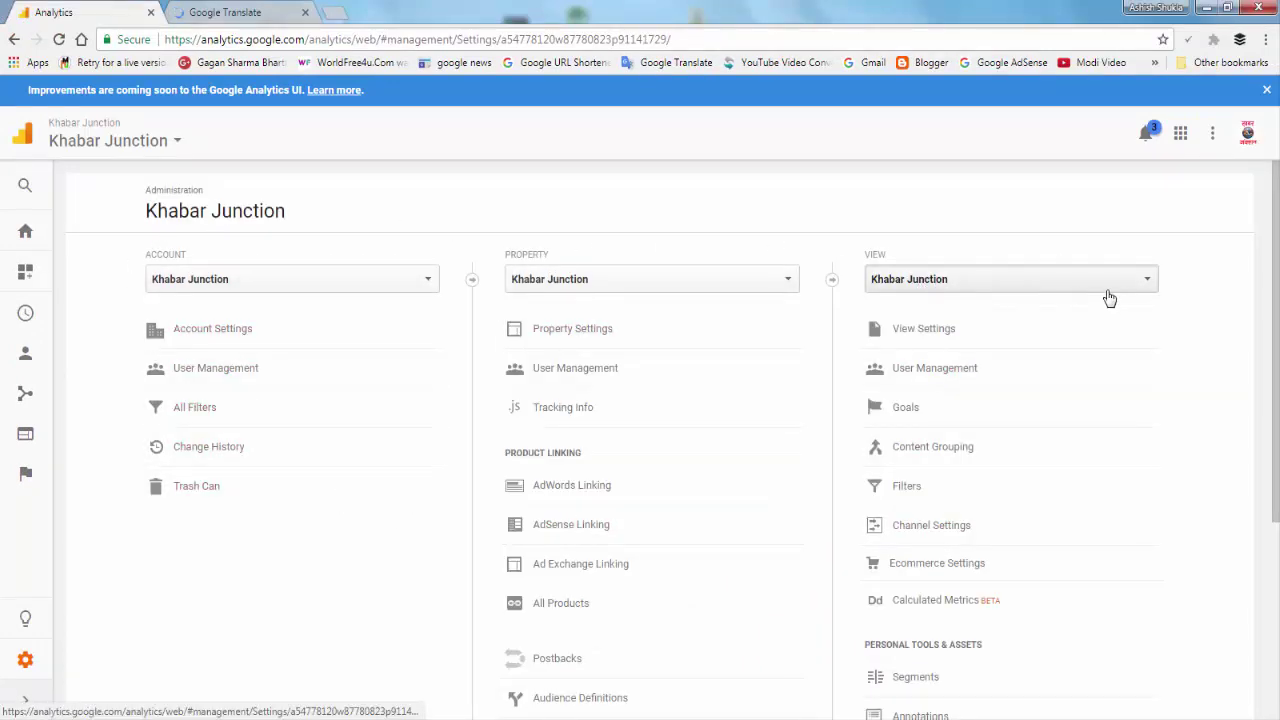
pyautogui.click(217, 327)
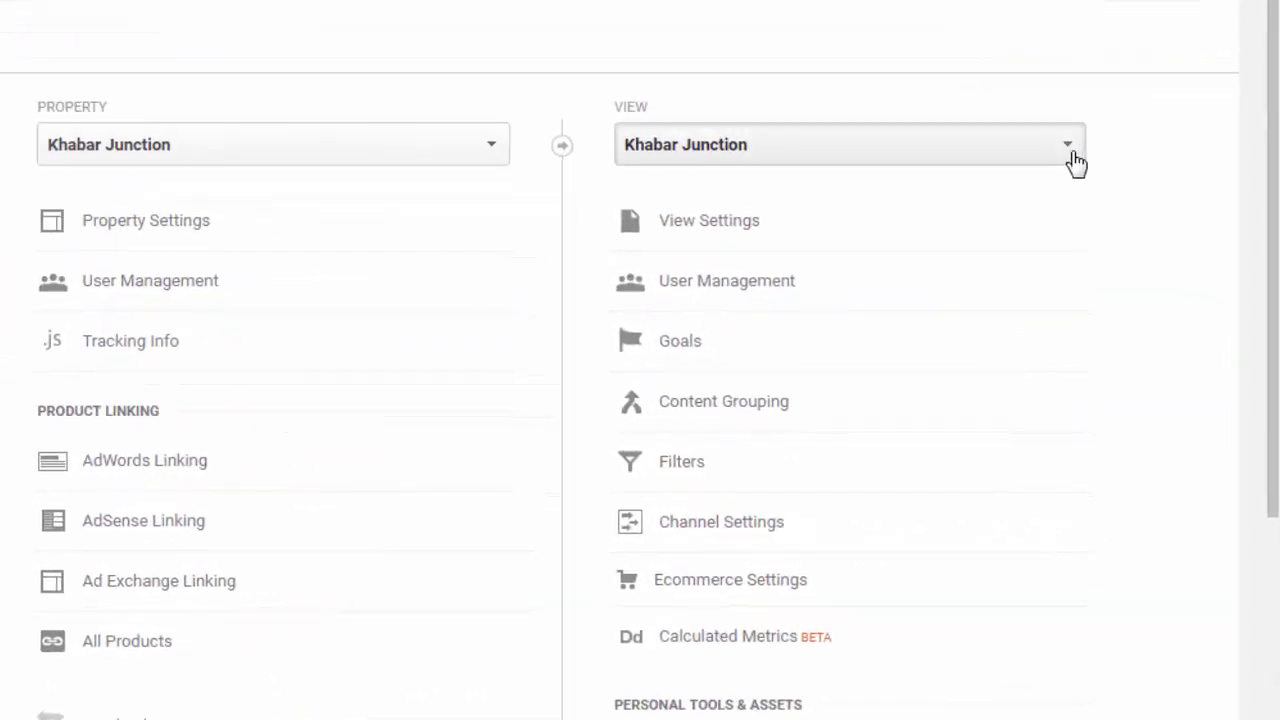
pyautogui.click(1072, 155)
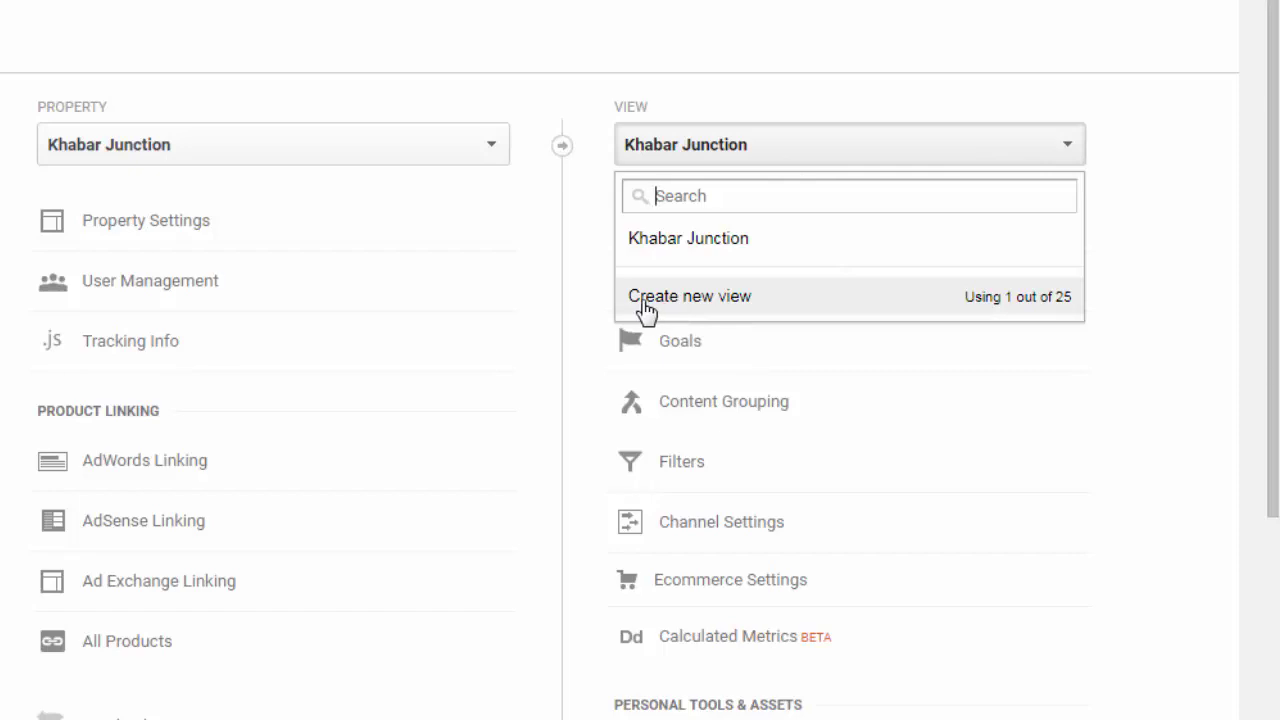
pyautogui.click(734, 308)
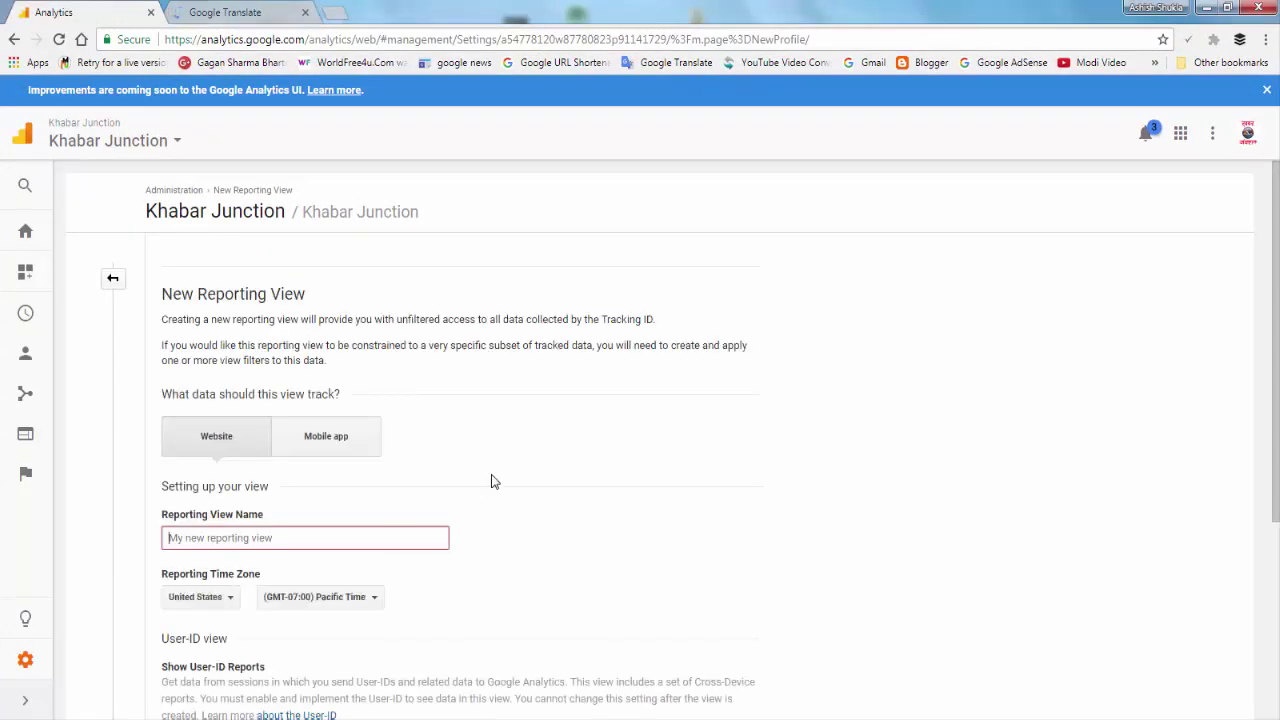
# Name the new reporting view MP Khabar Junction.
pyautogui.scroll(-3, 491, 481)
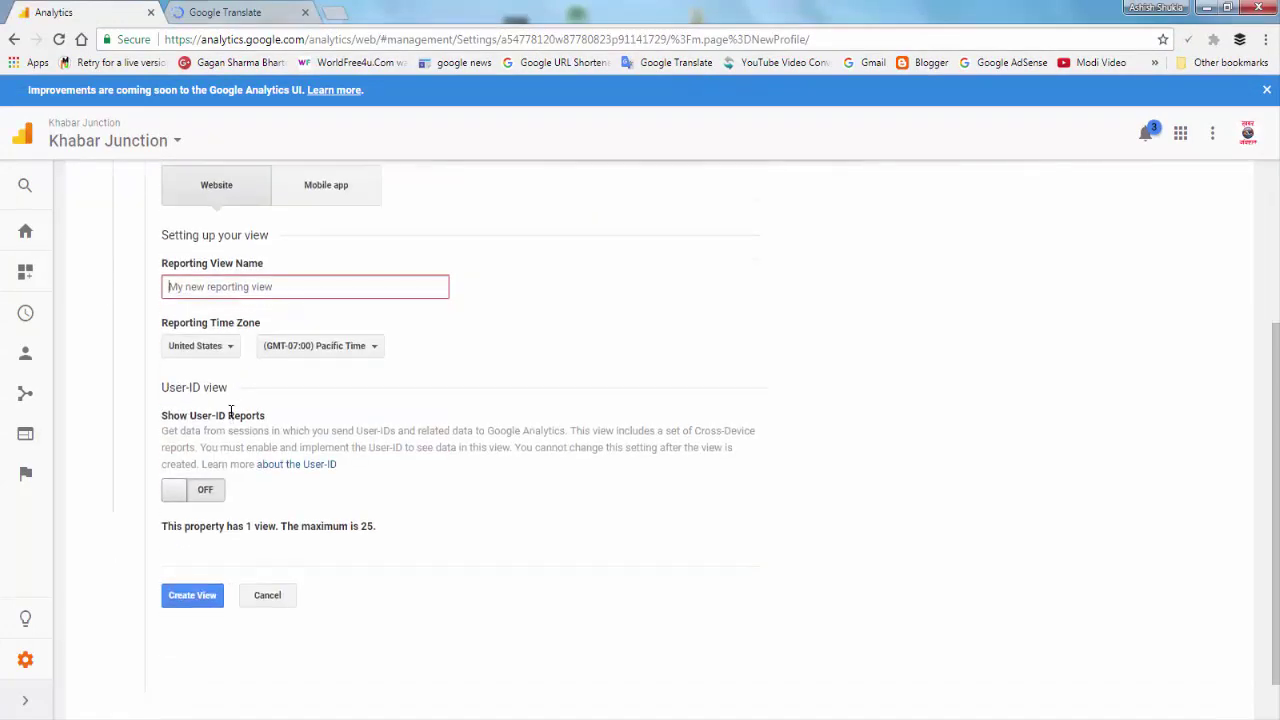
pyautogui.click(219, 288)
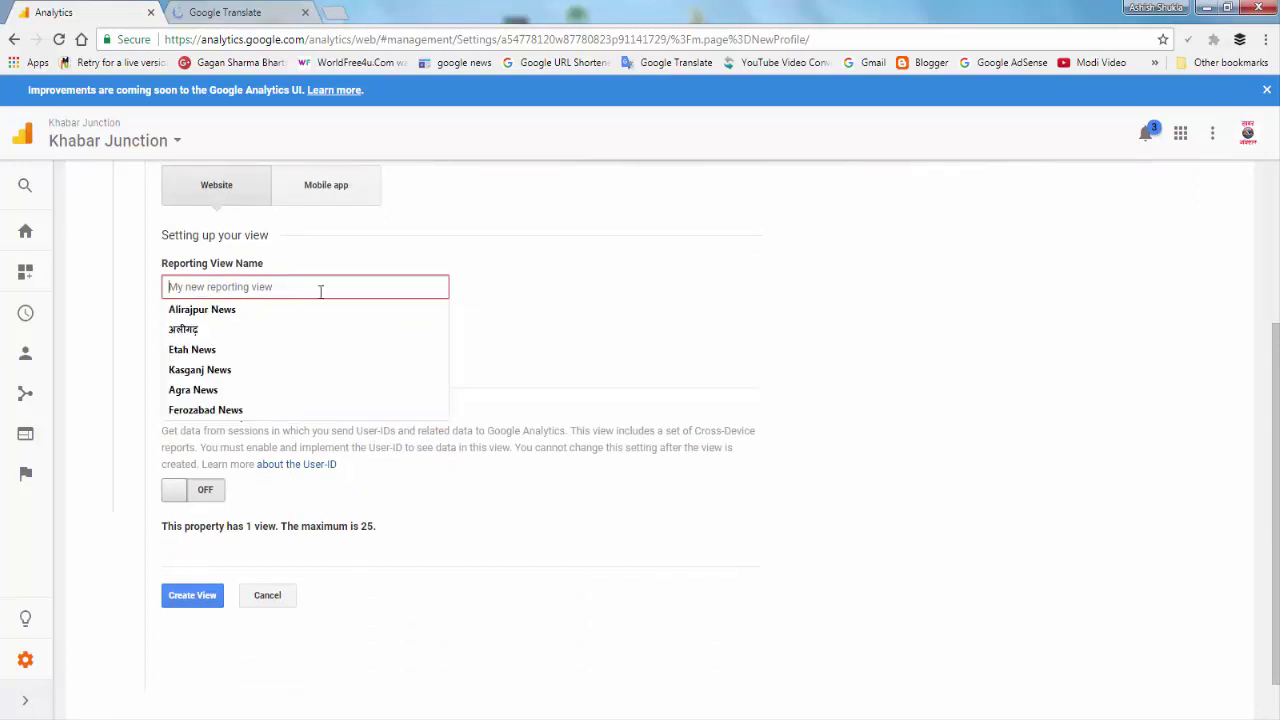
pyautogui.click(537, 294)
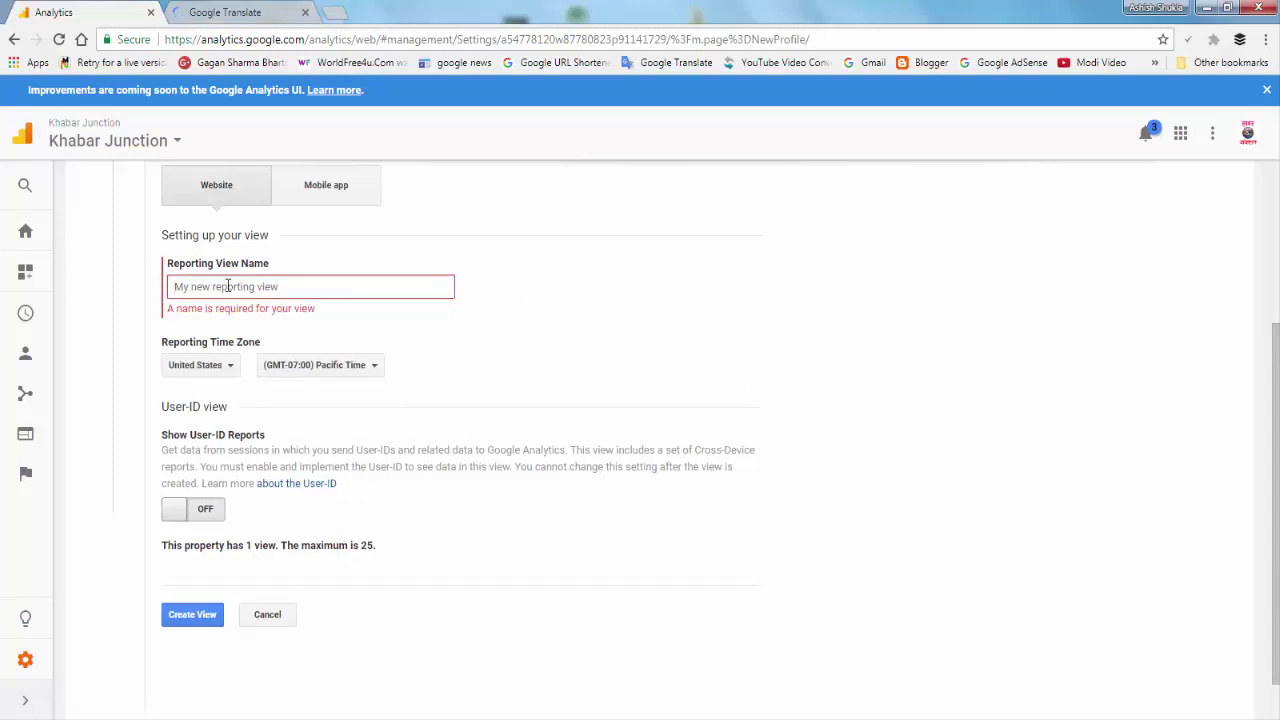
pyautogui.write('MP')
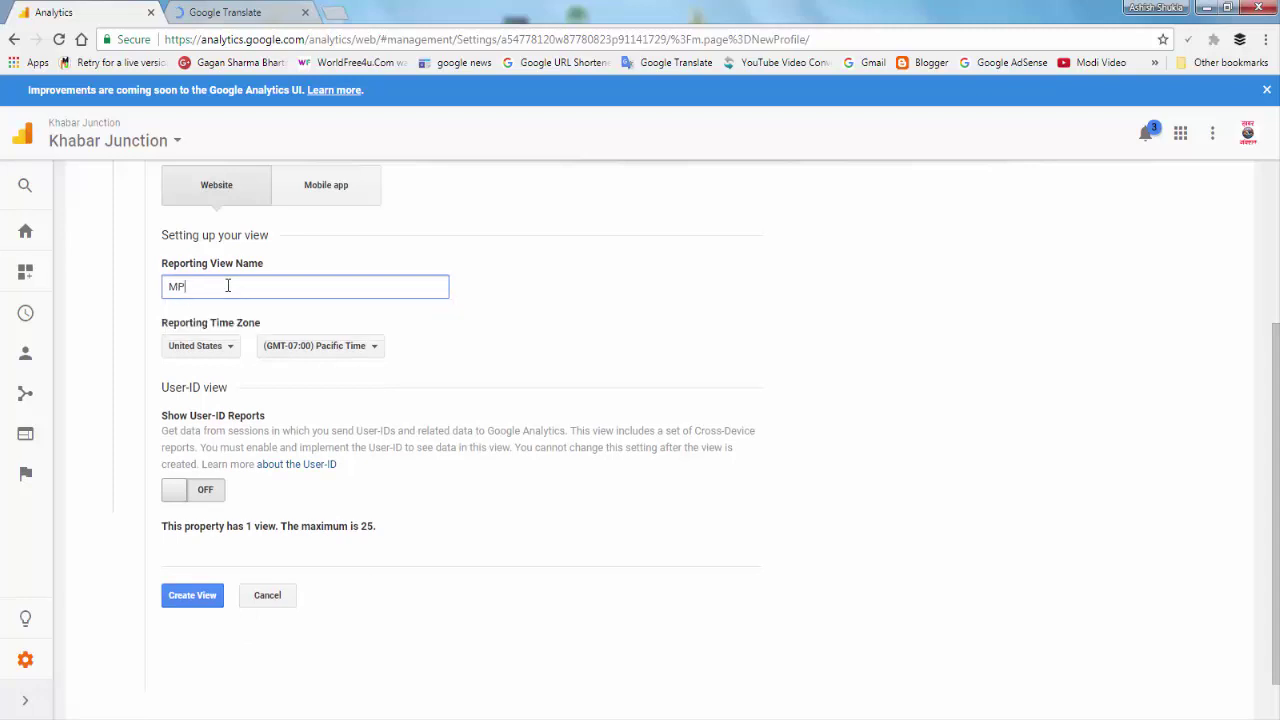
pyautogui.write(' Khabar Junction')
# Set the reporting time zone country to India and create the view.
pyautogui.click(231, 355)
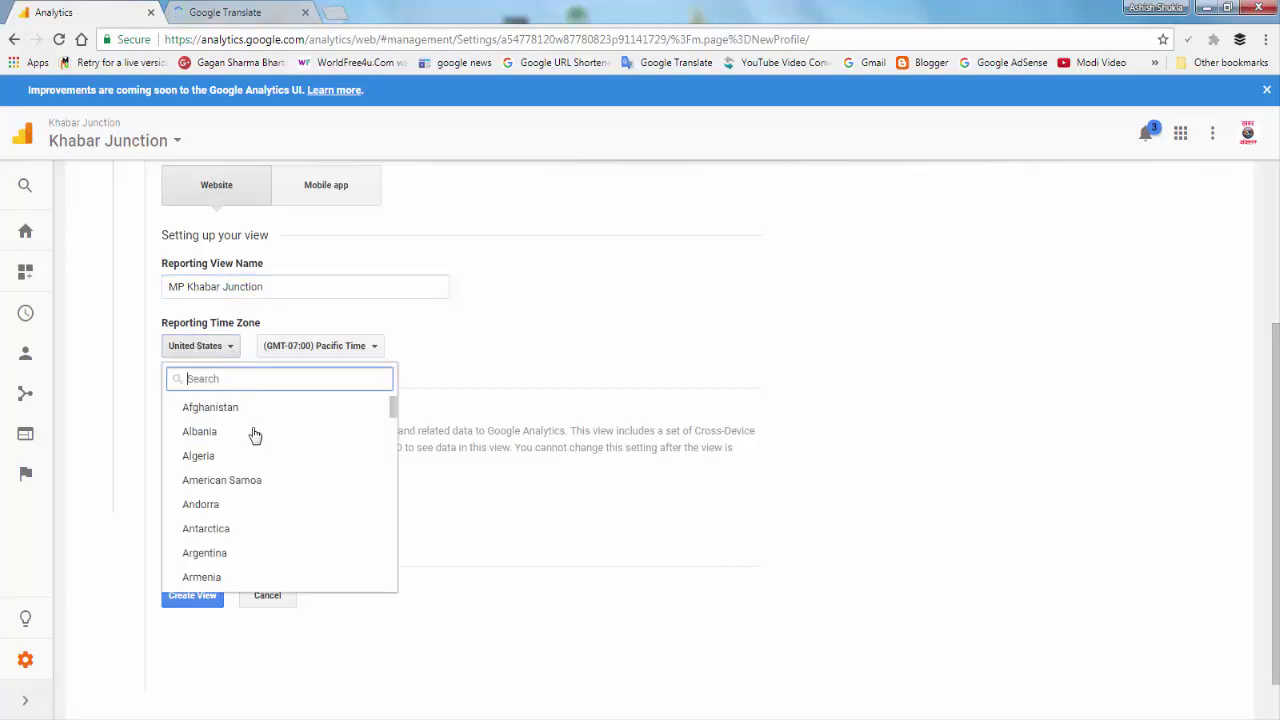
pyautogui.scroll(-2, 272, 465)
pyautogui.scroll(-6, 272, 465)
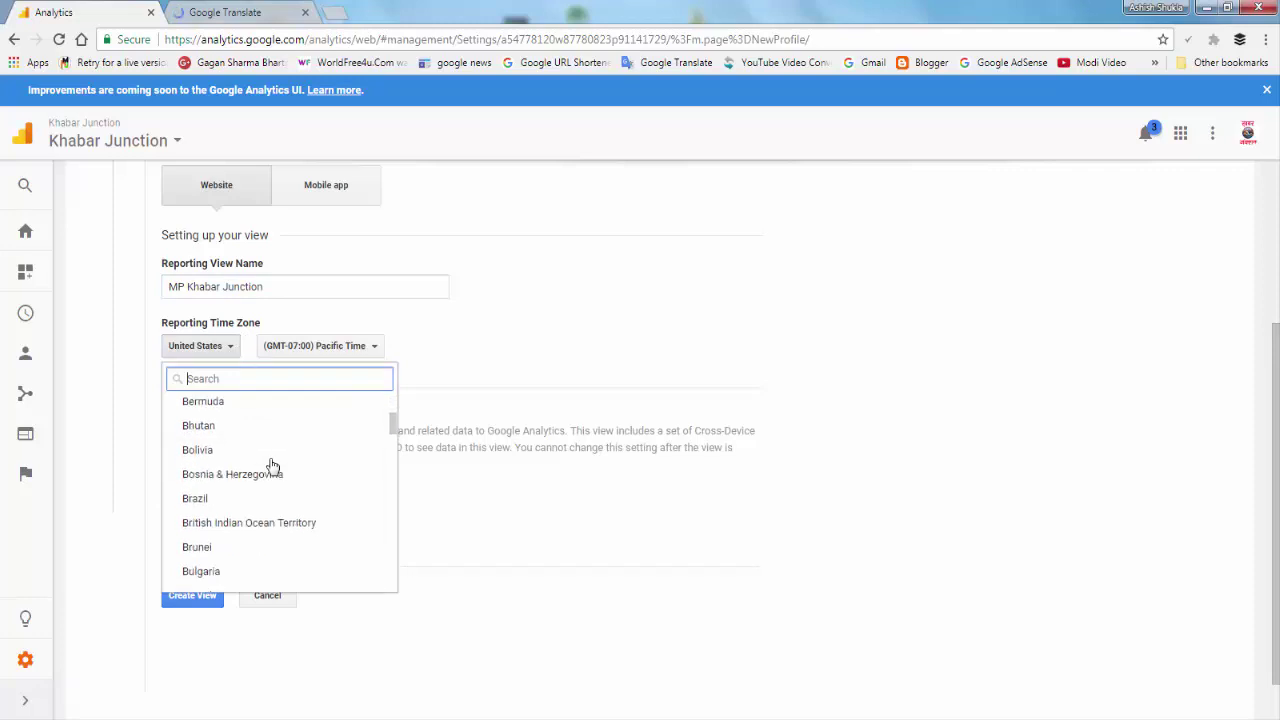
pyautogui.scroll(-8, 272, 465)
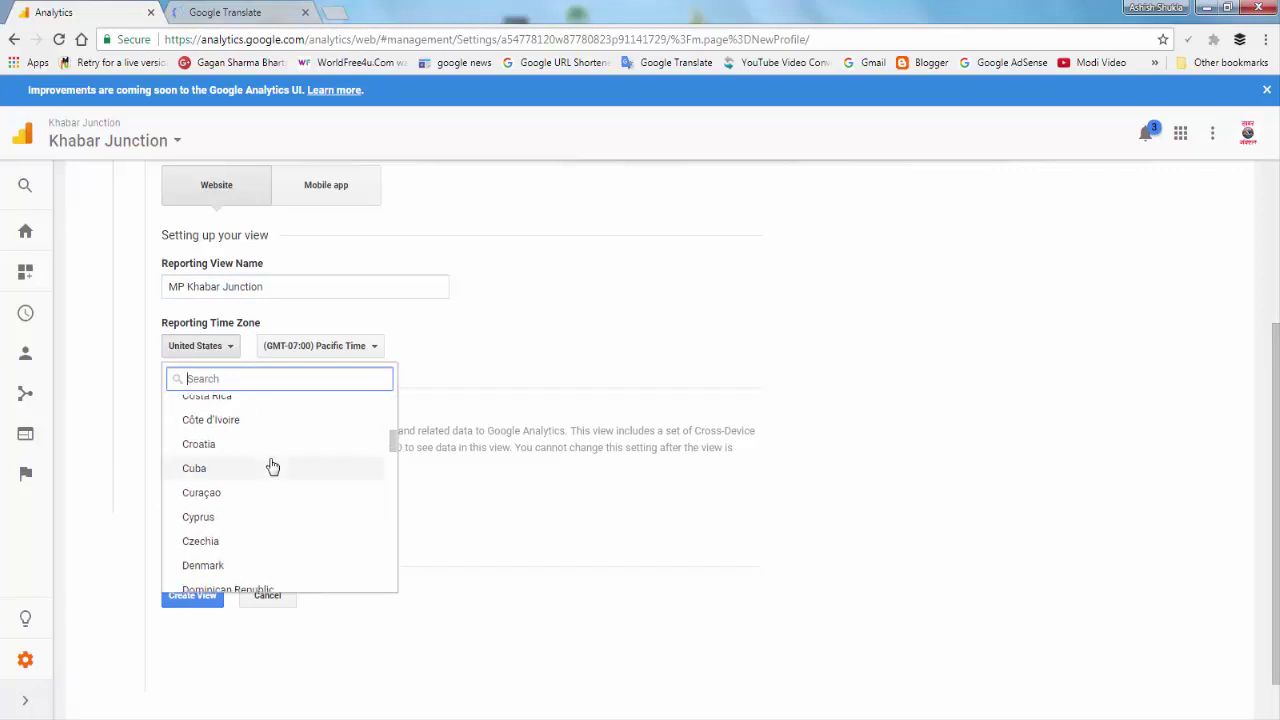
pyautogui.scroll(-8, 272, 465)
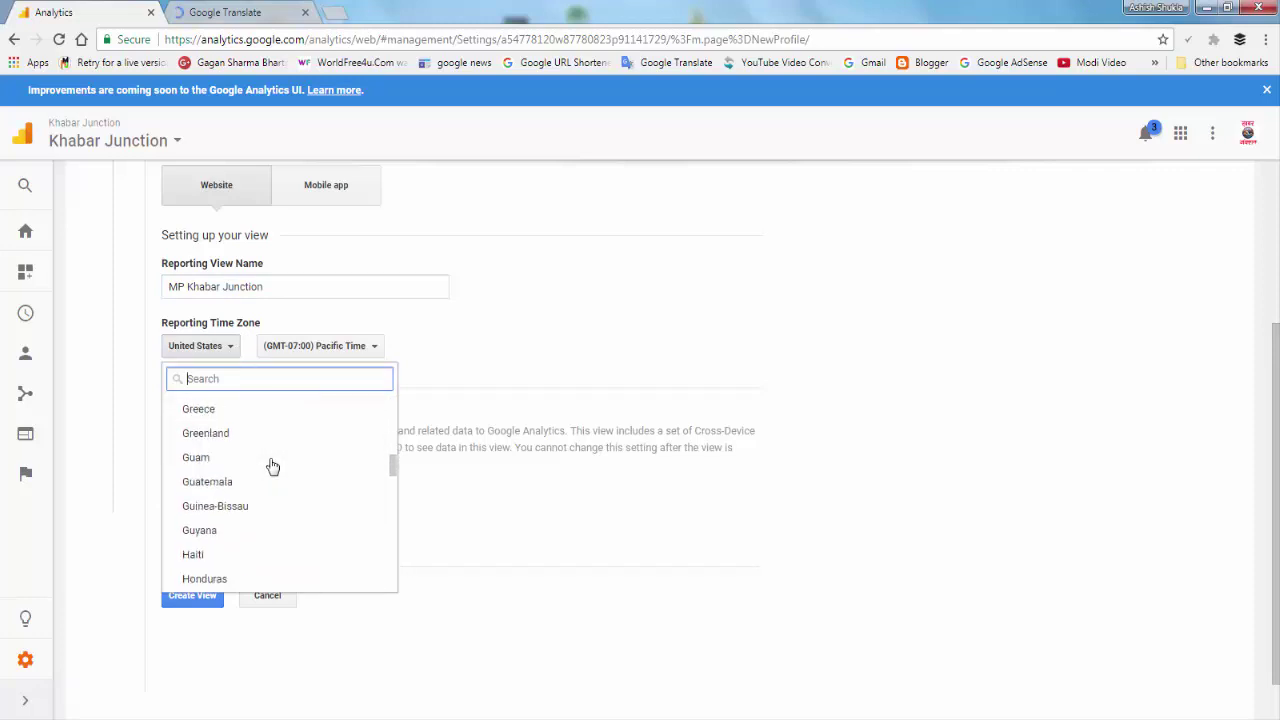
pyautogui.scroll(-1, 272, 465)
pyautogui.scroll(2, 271, 466)
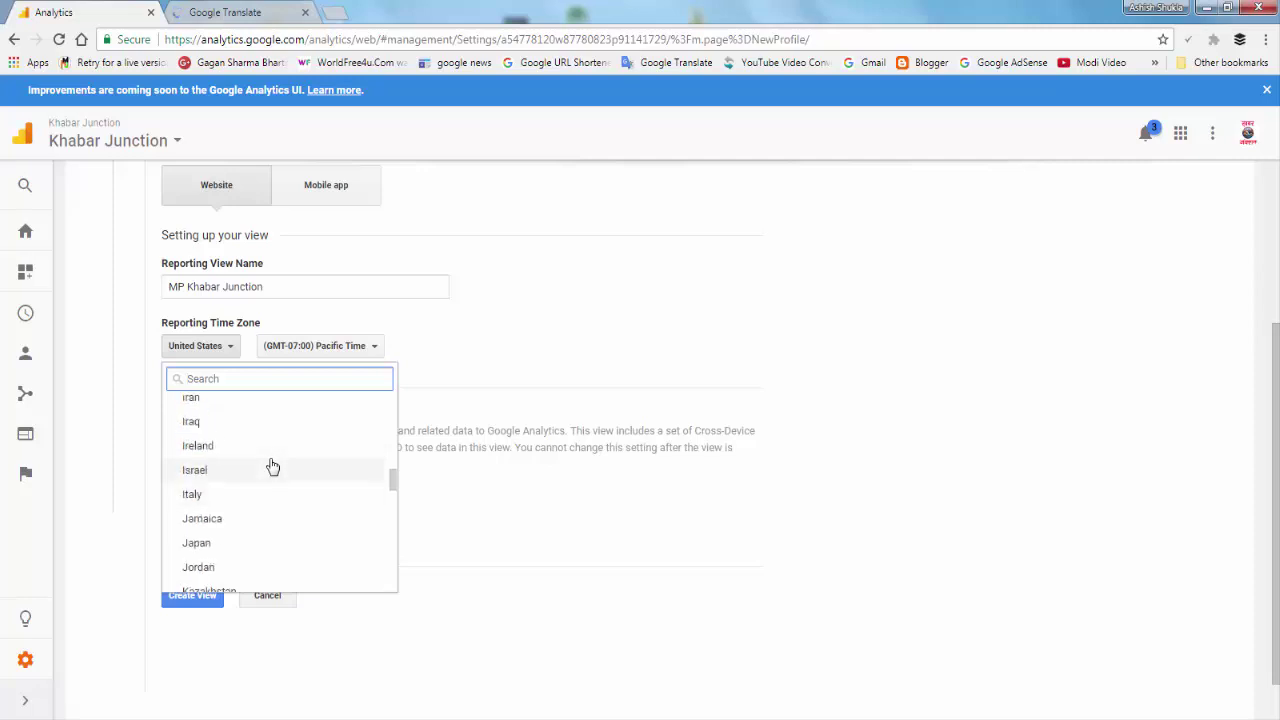
pyautogui.click(221, 434)
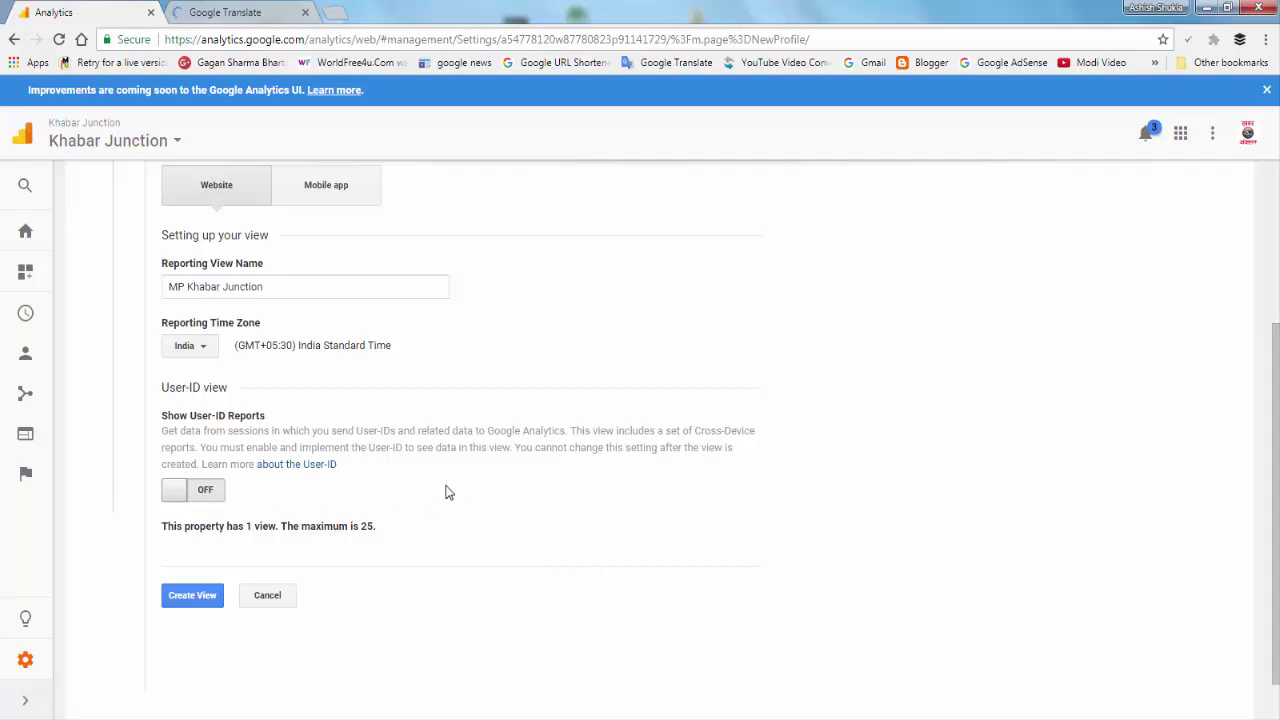
pyautogui.press('Return')
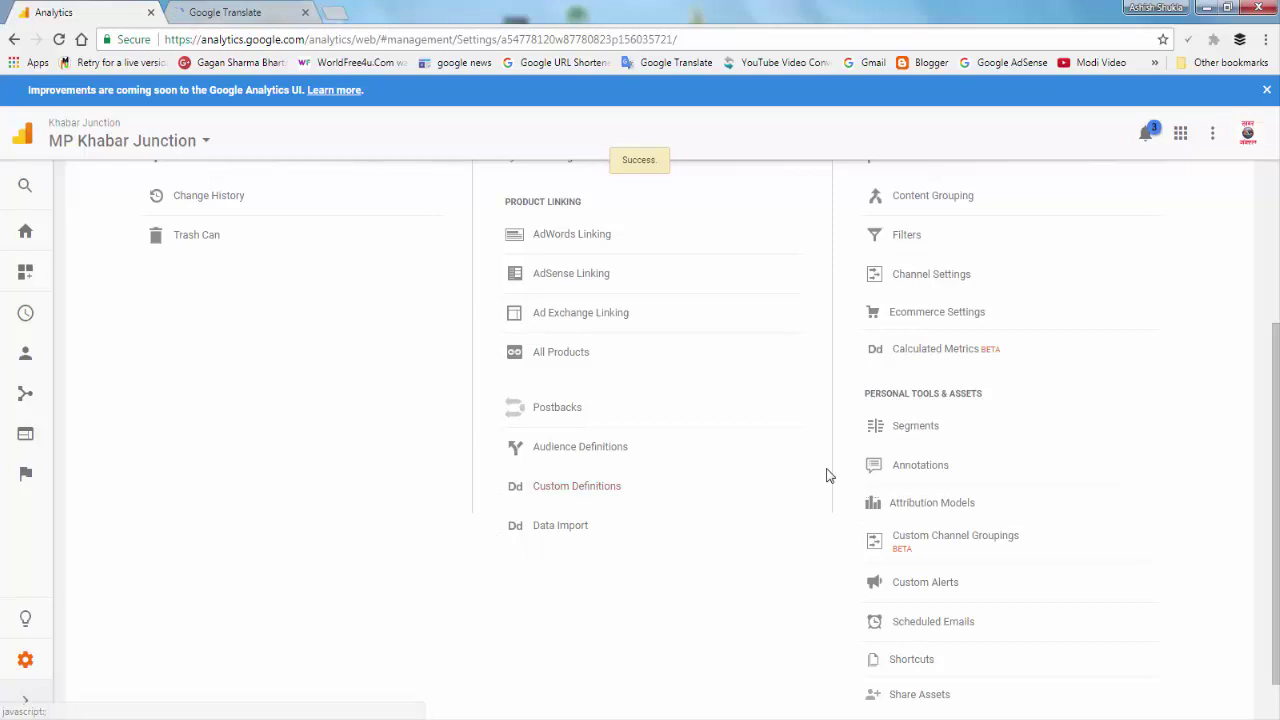
# Check the property's list of views for the MP Khabar Junction view.
pyautogui.scroll(3, 829, 477)
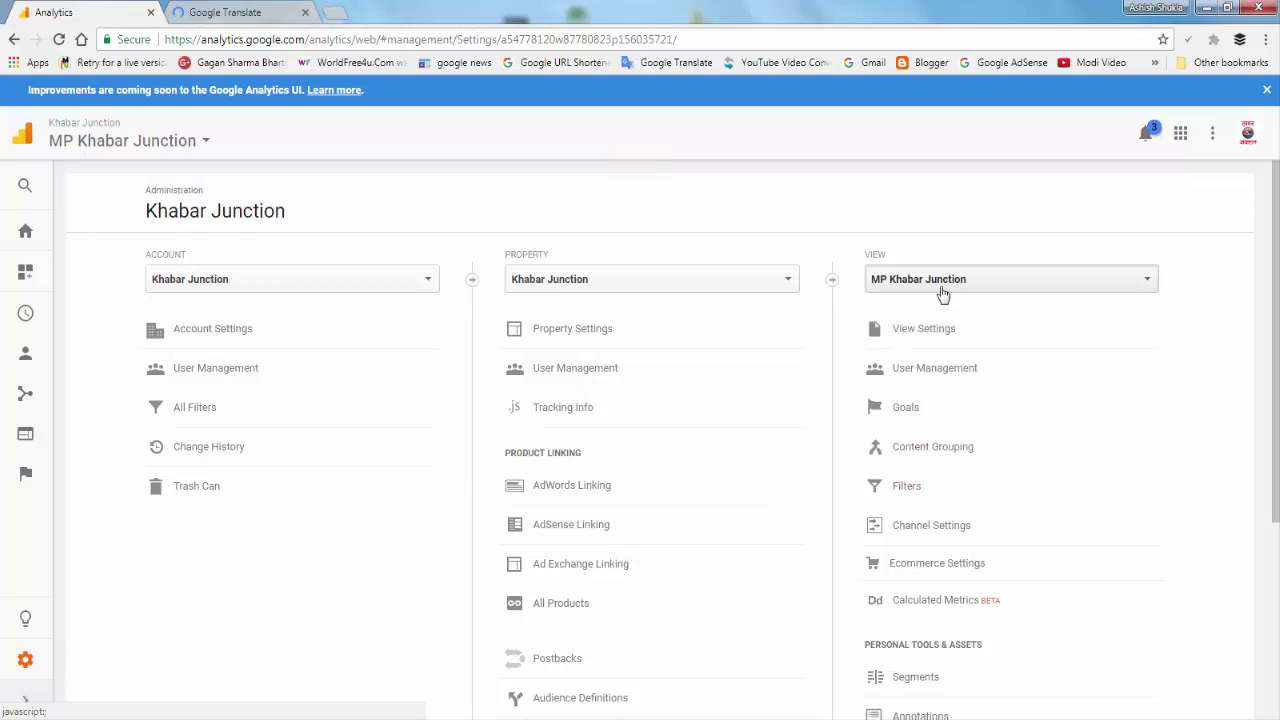
pyautogui.click(1150, 284)
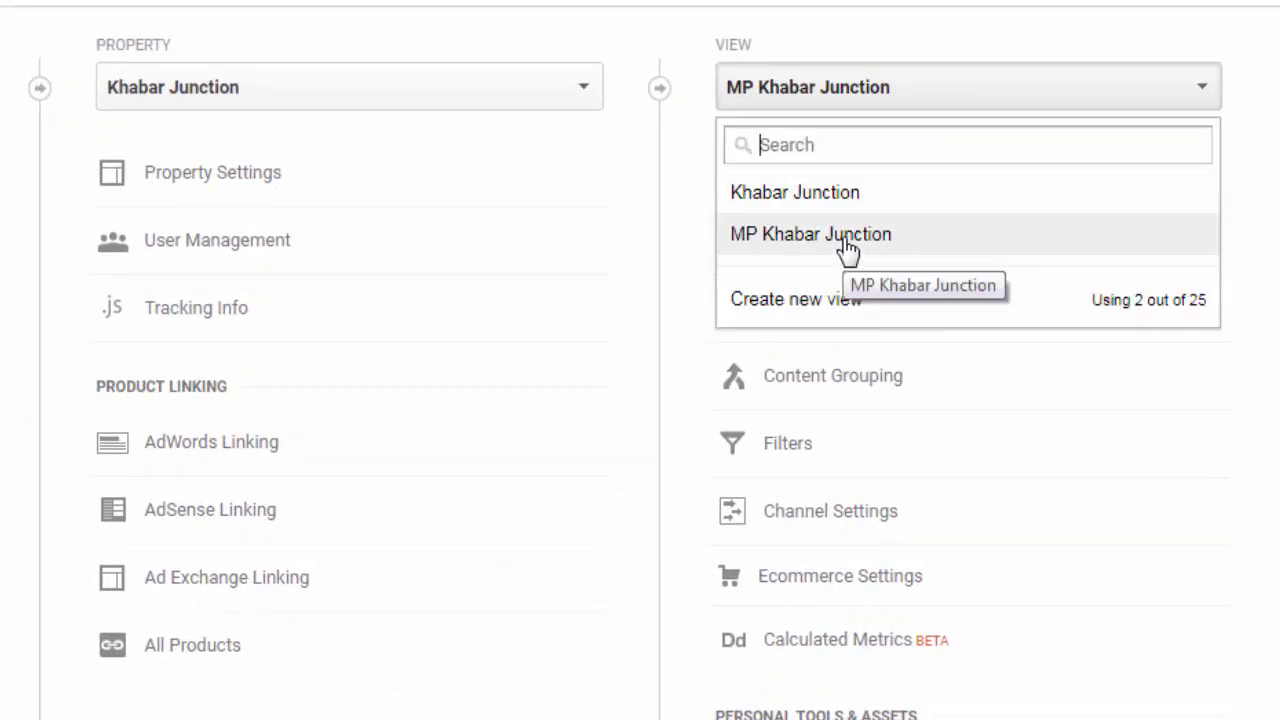
pyautogui.click(1248, 465)
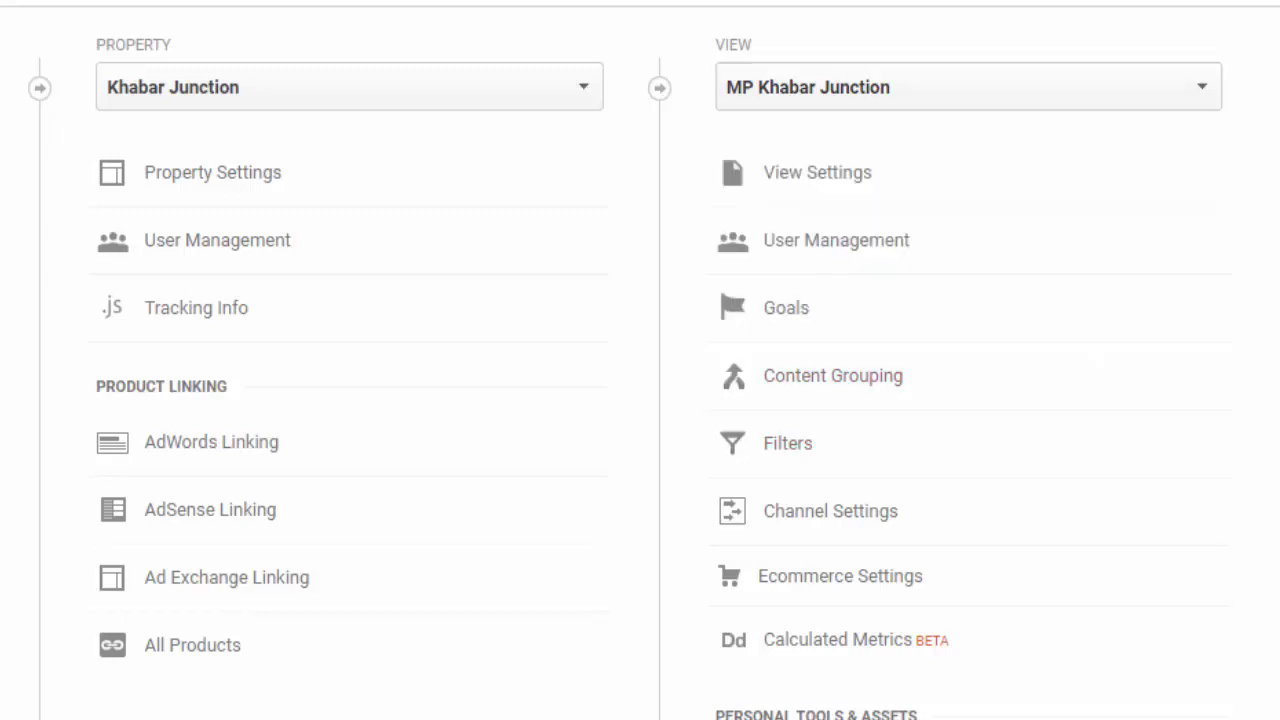
# Open the filters of the MP Khabar Junction view and start adding a filter.
pyautogui.click(786, 461)
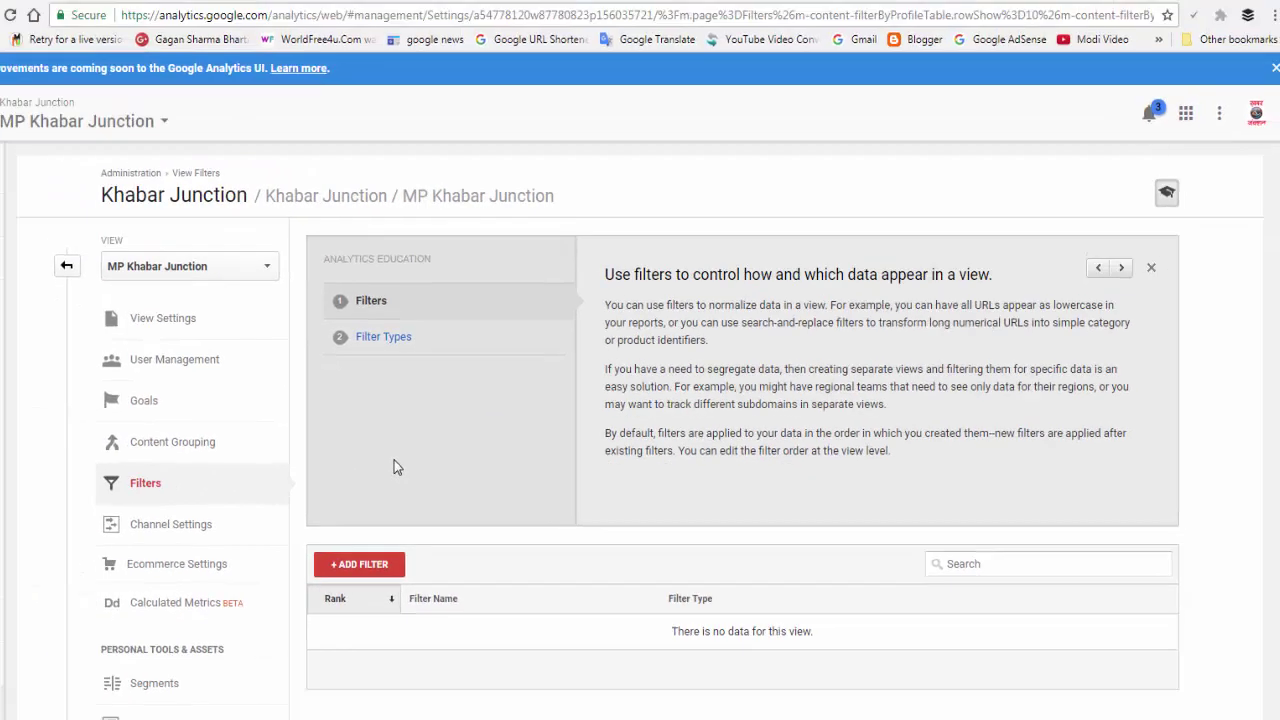
pyautogui.scroll(-2, 540, 555)
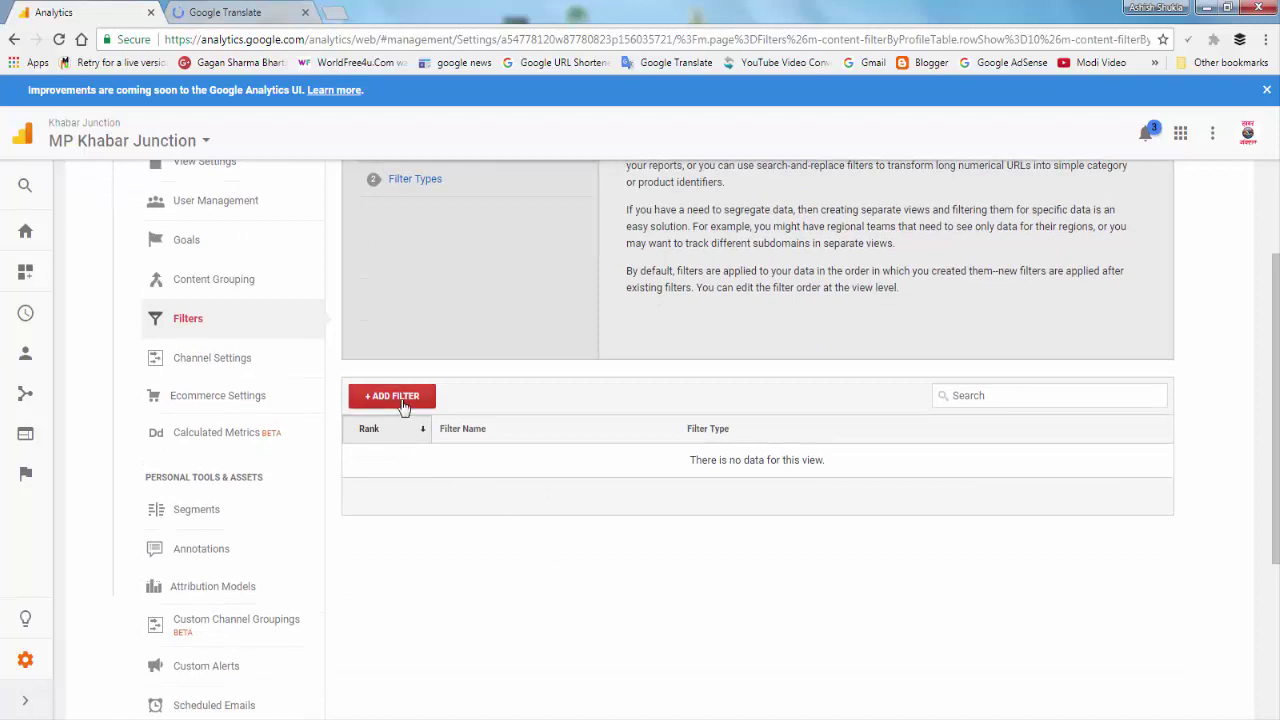
pyautogui.click(403, 400)
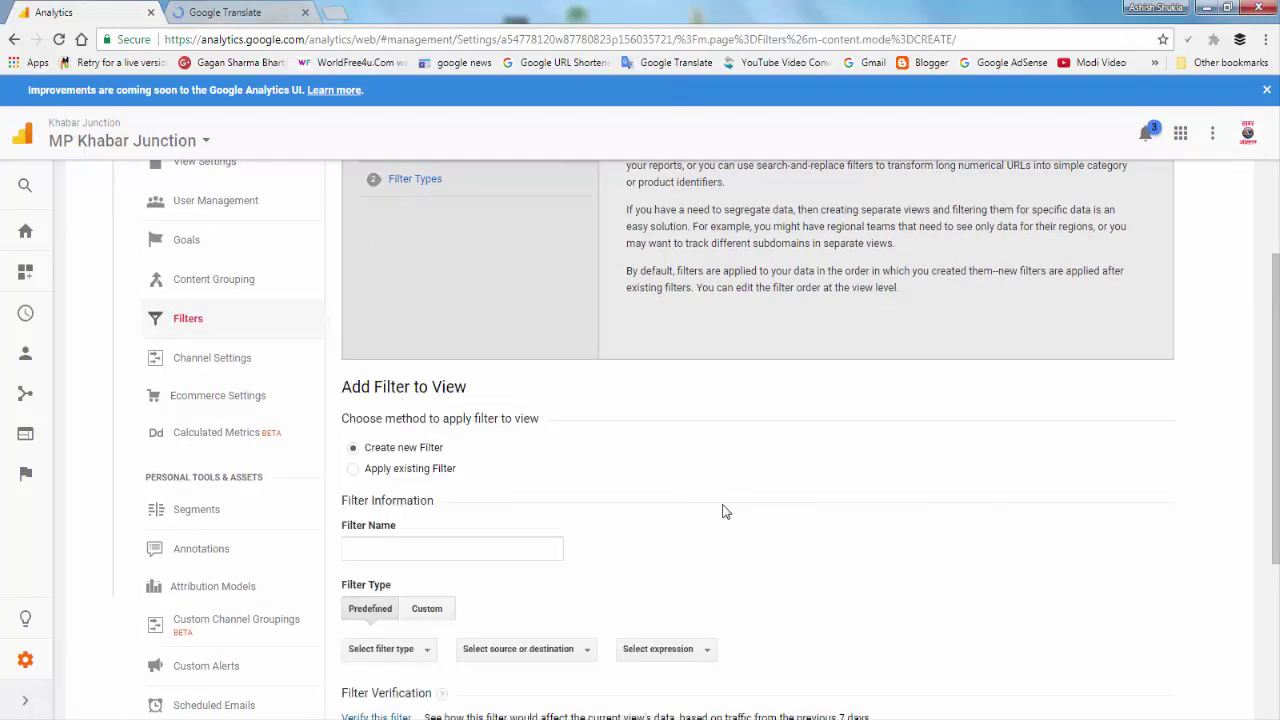
# Name the new filter MP Khabar Junction, keeping the option to create a new filter.
pyautogui.scroll(-1, 723, 512)
pyautogui.click(416, 466)
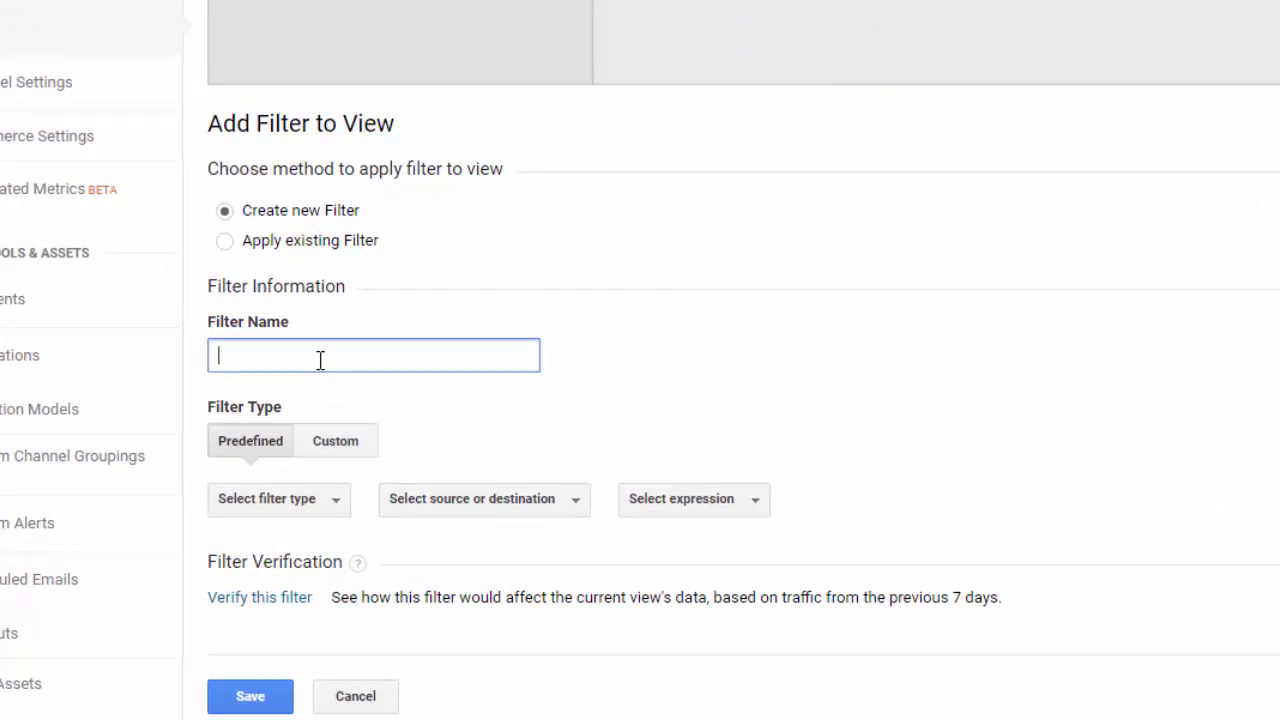
pyautogui.write('MP Khabar Jun')
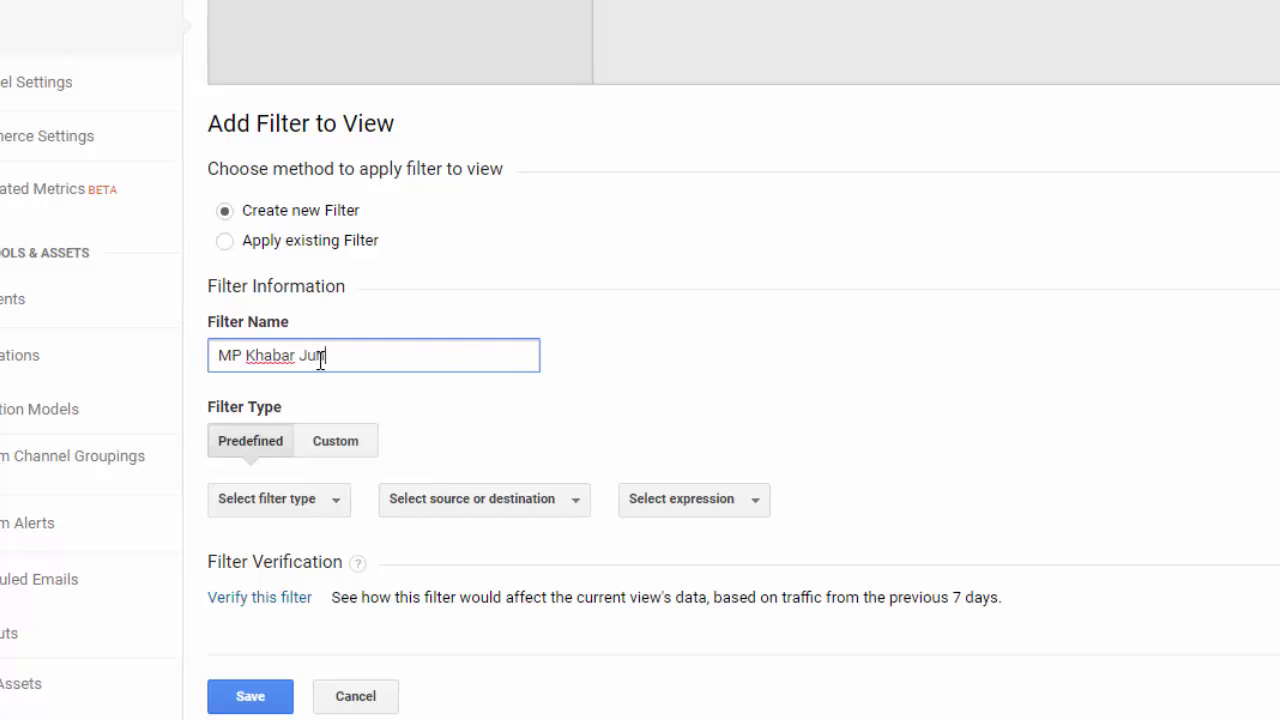
pyautogui.write('ction')
pyautogui.click(785, 386)
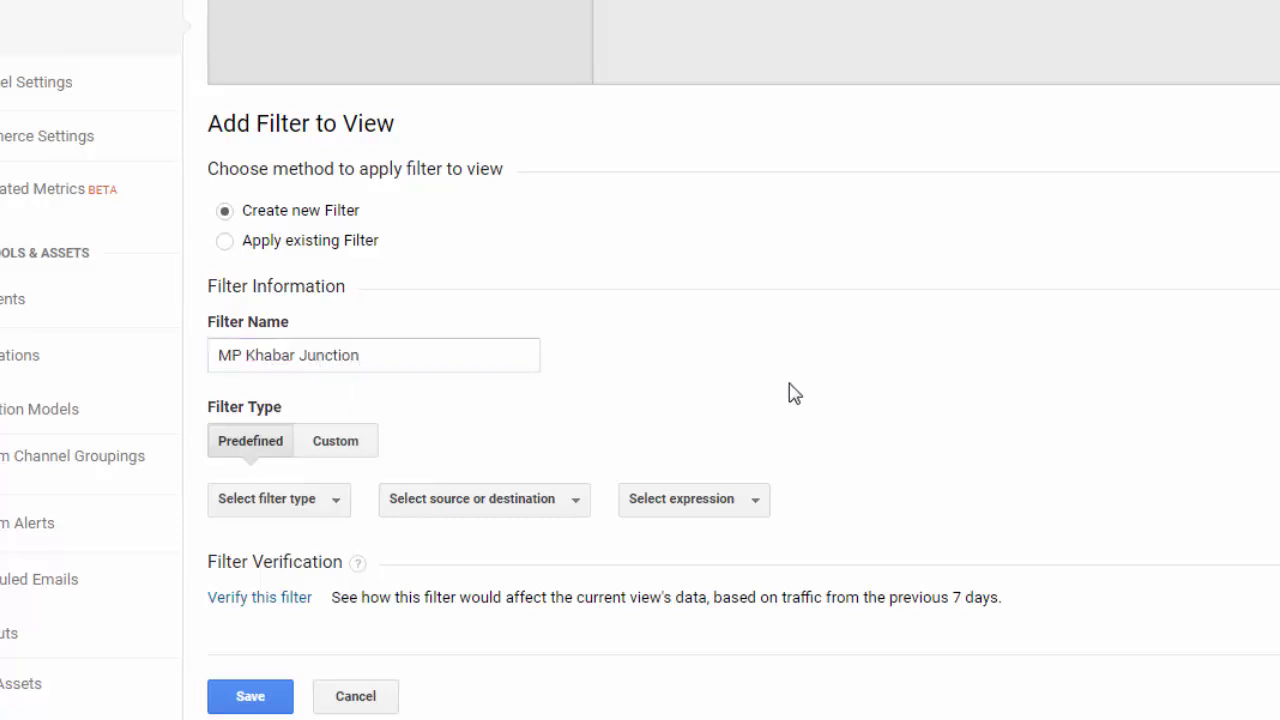
# Set the filter type to Custom with the Advanced option.
pyautogui.scroll(-1, 931, 366)
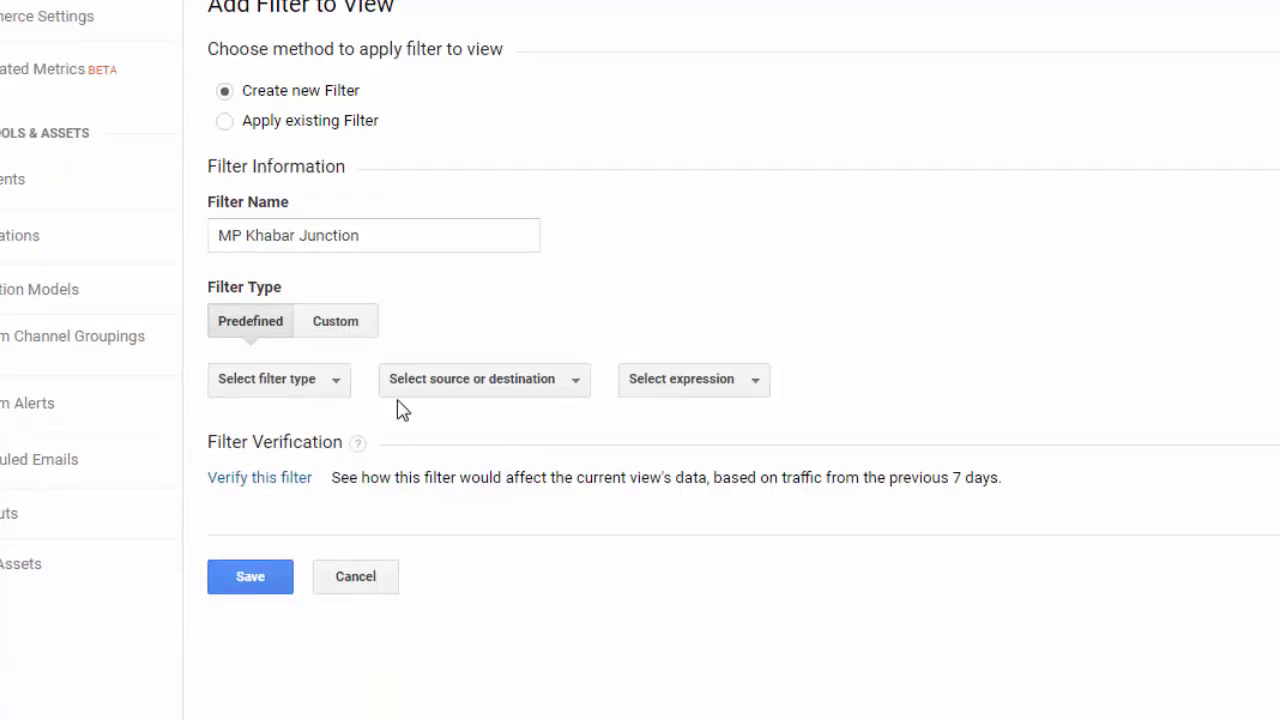
pyautogui.scroll(-2, 380, 408)
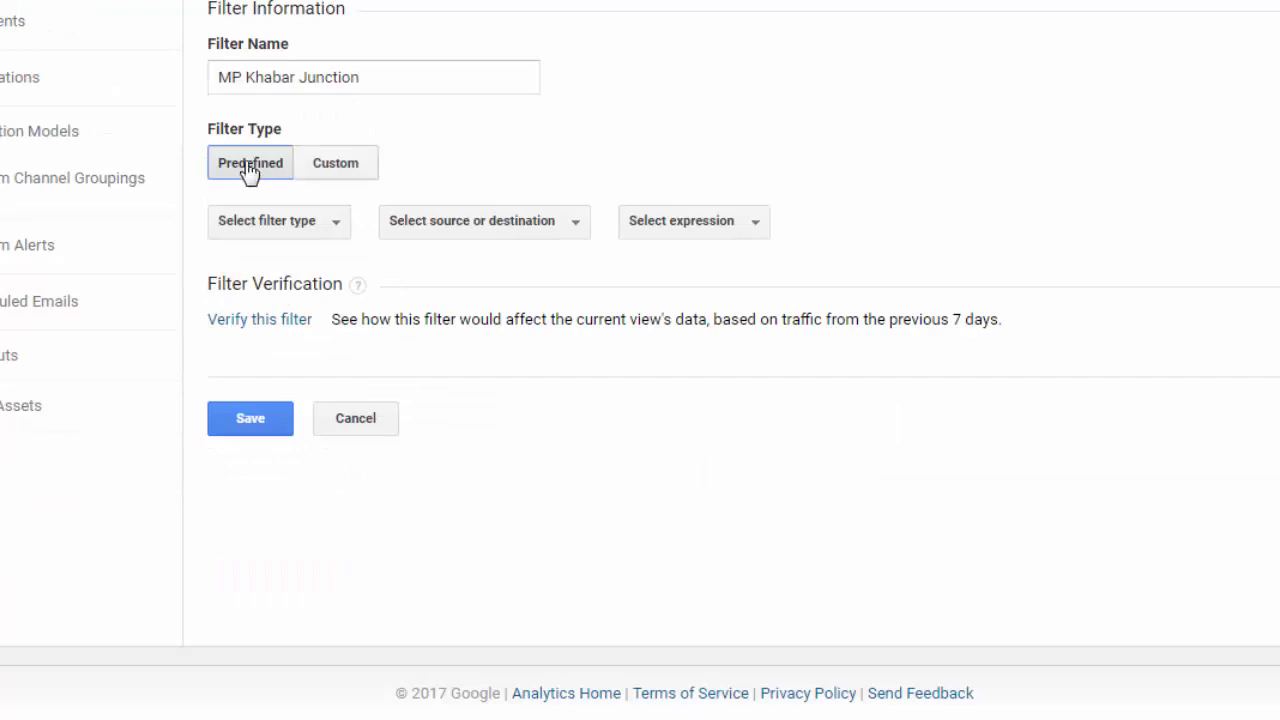
pyautogui.click(349, 178)
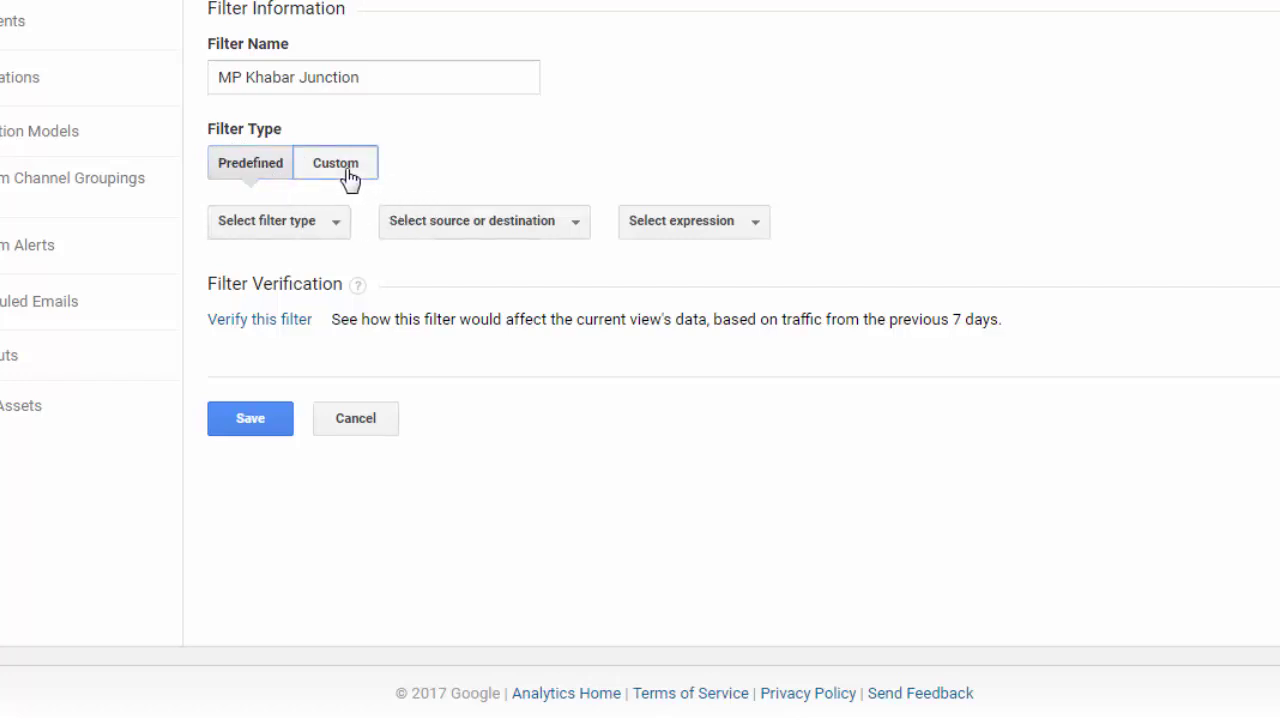
pyautogui.scroll(-1, 474, 211)
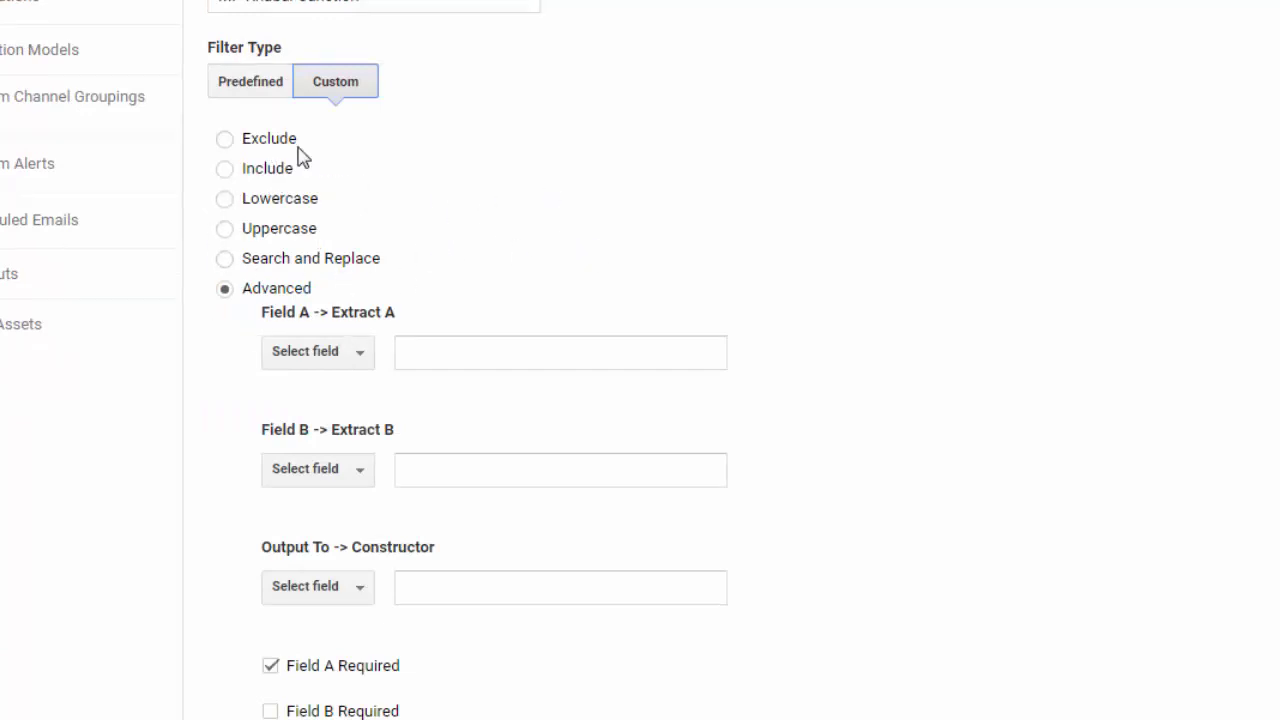
pyautogui.click(225, 290)
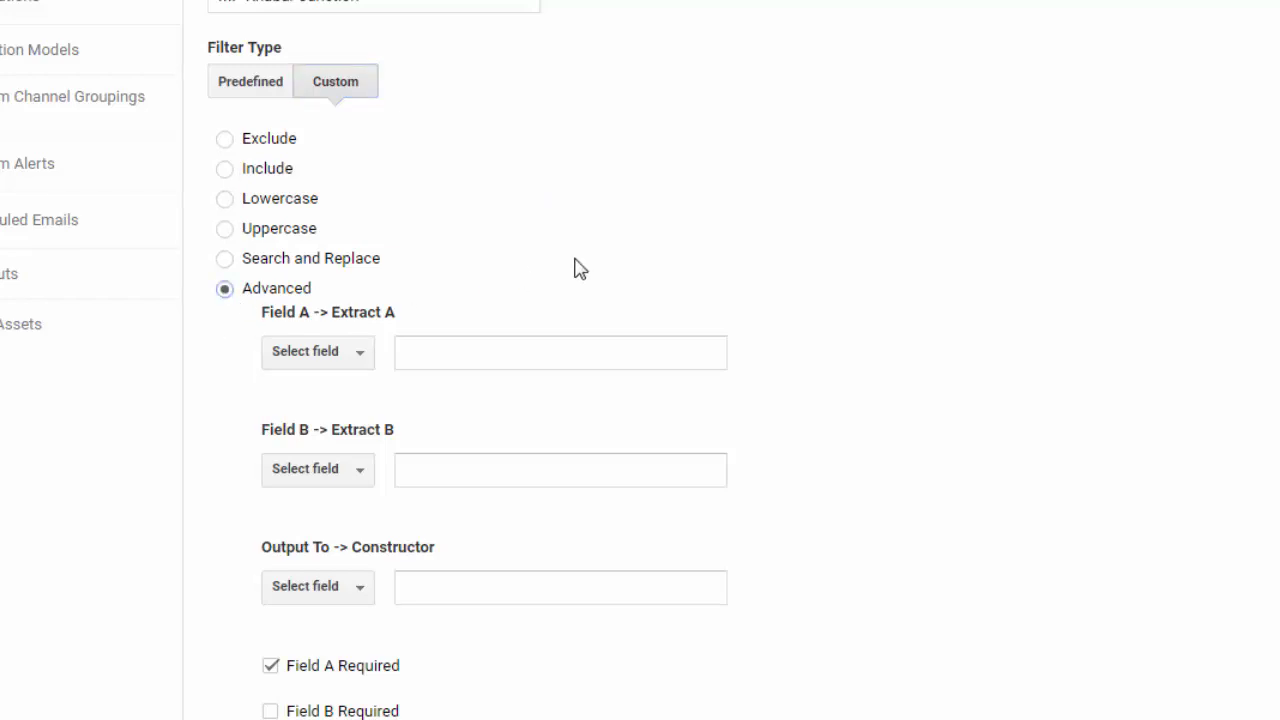
pyautogui.scroll(-1, 574, 269)
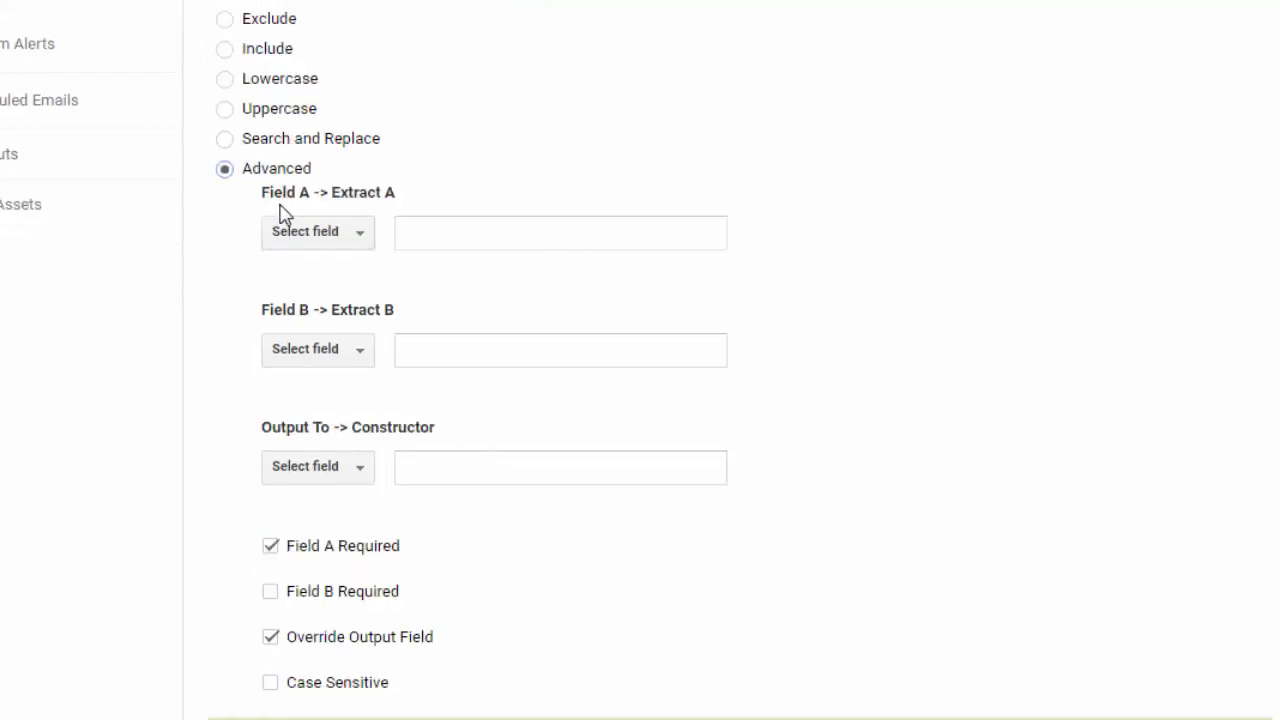
# Set Field A of the advanced filter to Hostname with the extract pattern (.*).
pyautogui.click(360, 244)
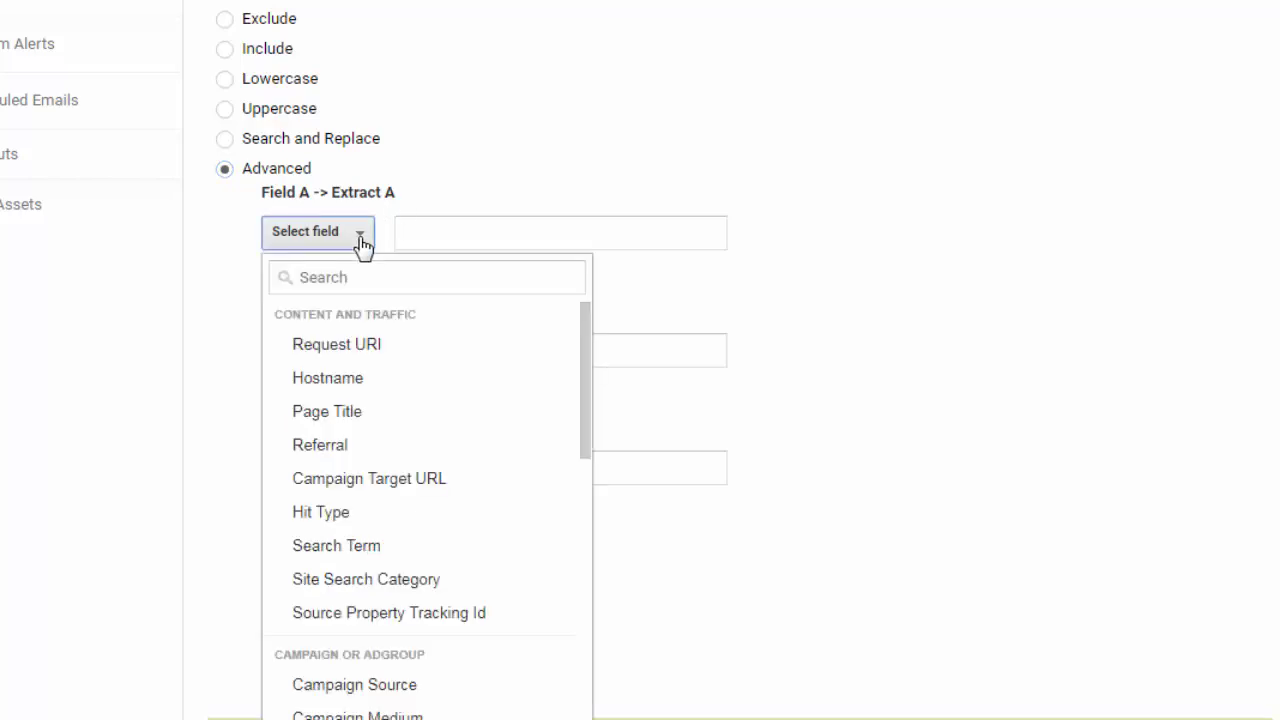
pyautogui.click(328, 385)
pyautogui.click(431, 237)
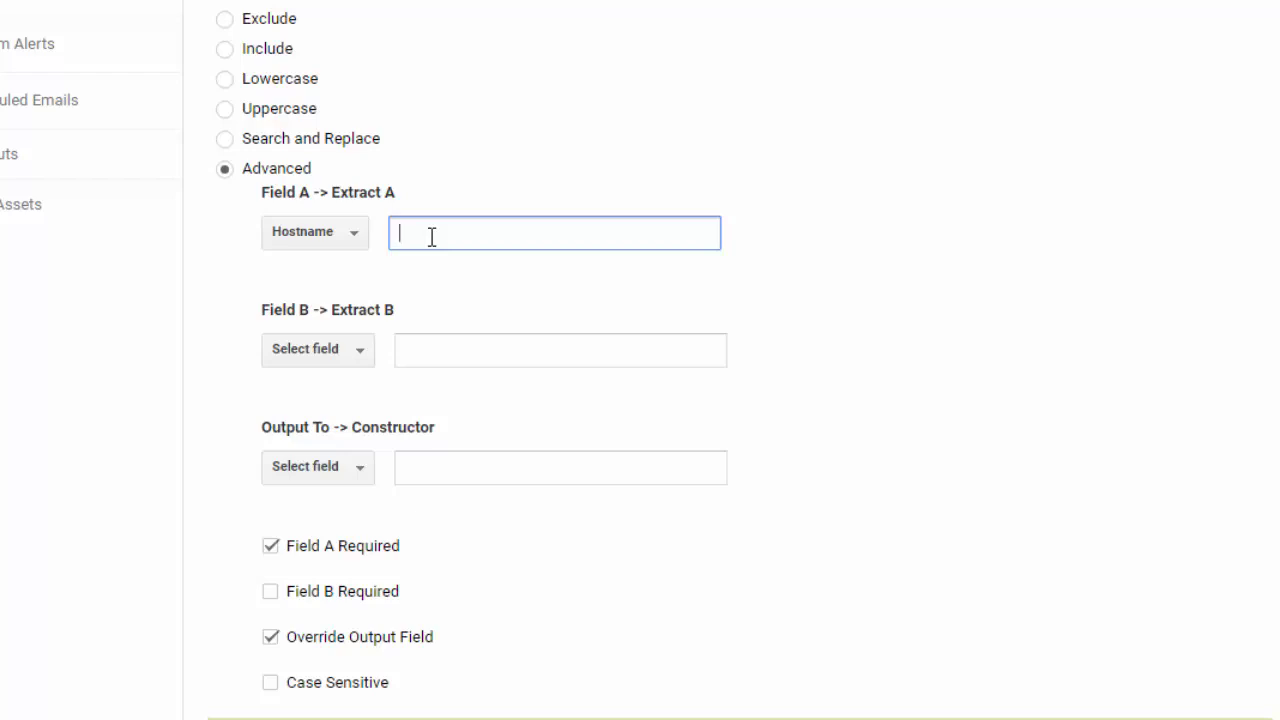
pyautogui.write('(')
pyautogui.write('.*)')
pyautogui.doubleClick(395, 234)
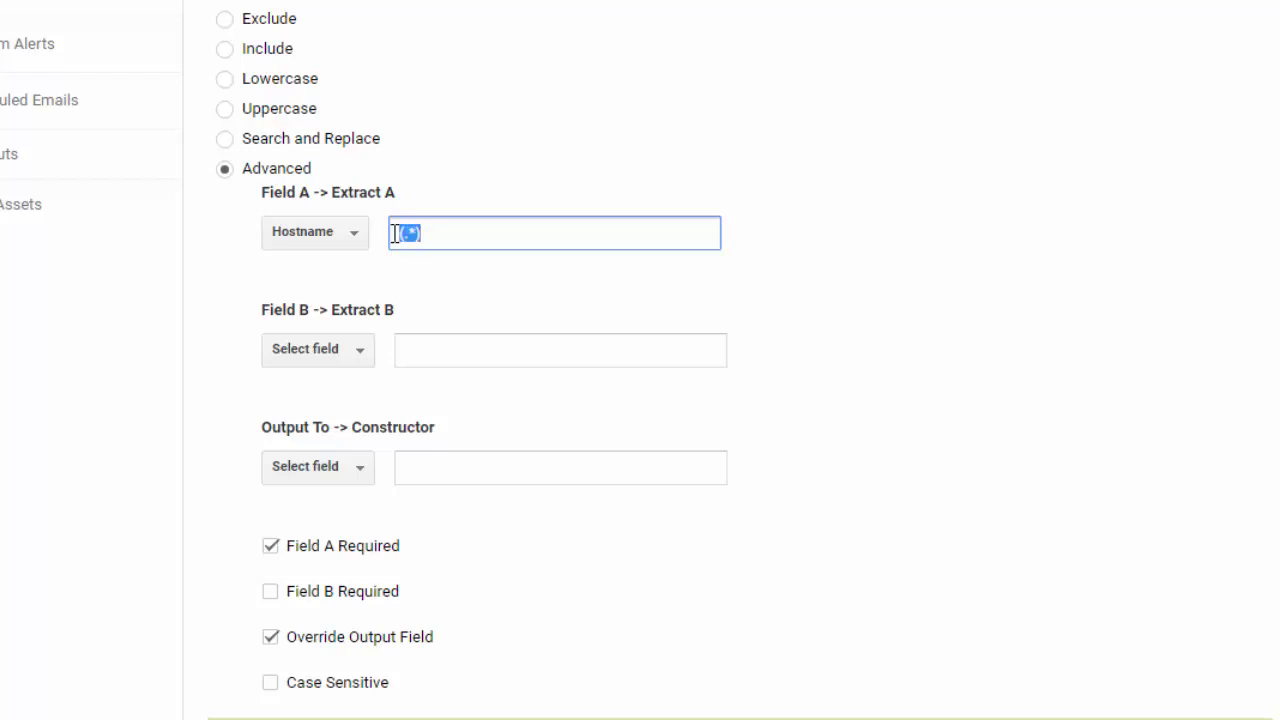
pyautogui.click(476, 292)
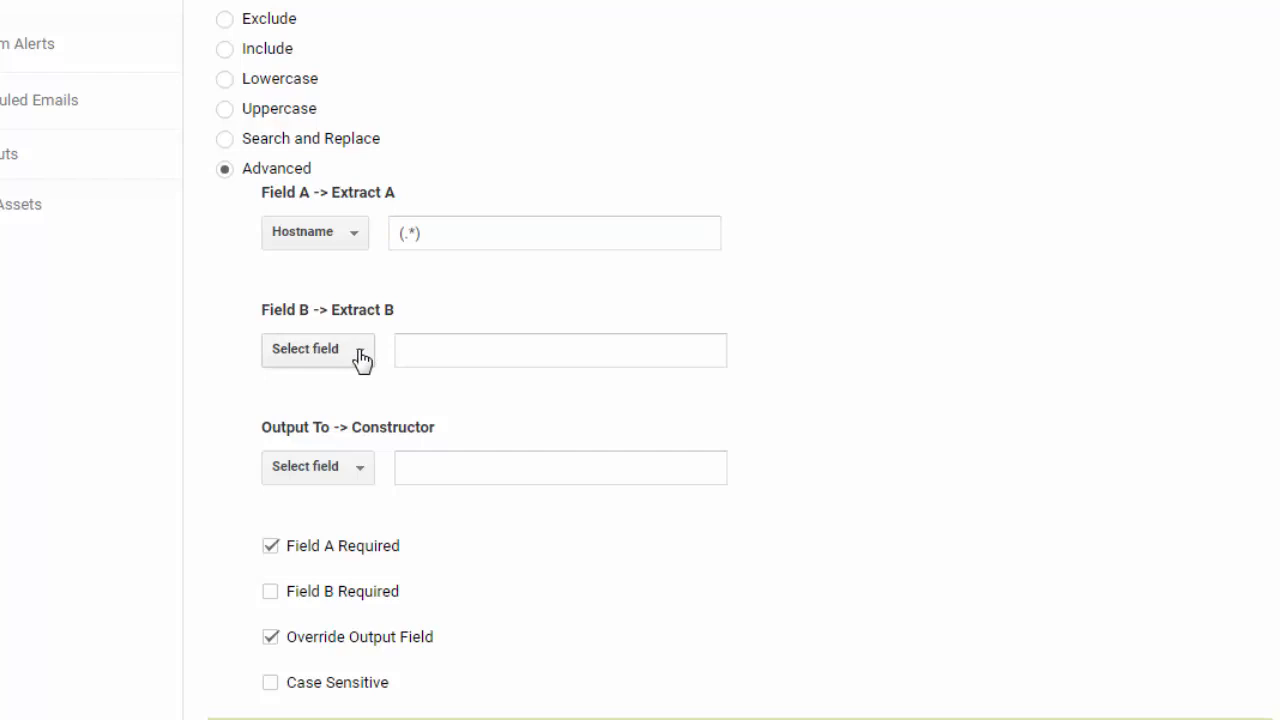
# Set Field B of the filter to Request URI with the extract pattern (.*).
pyautogui.click(362, 358)
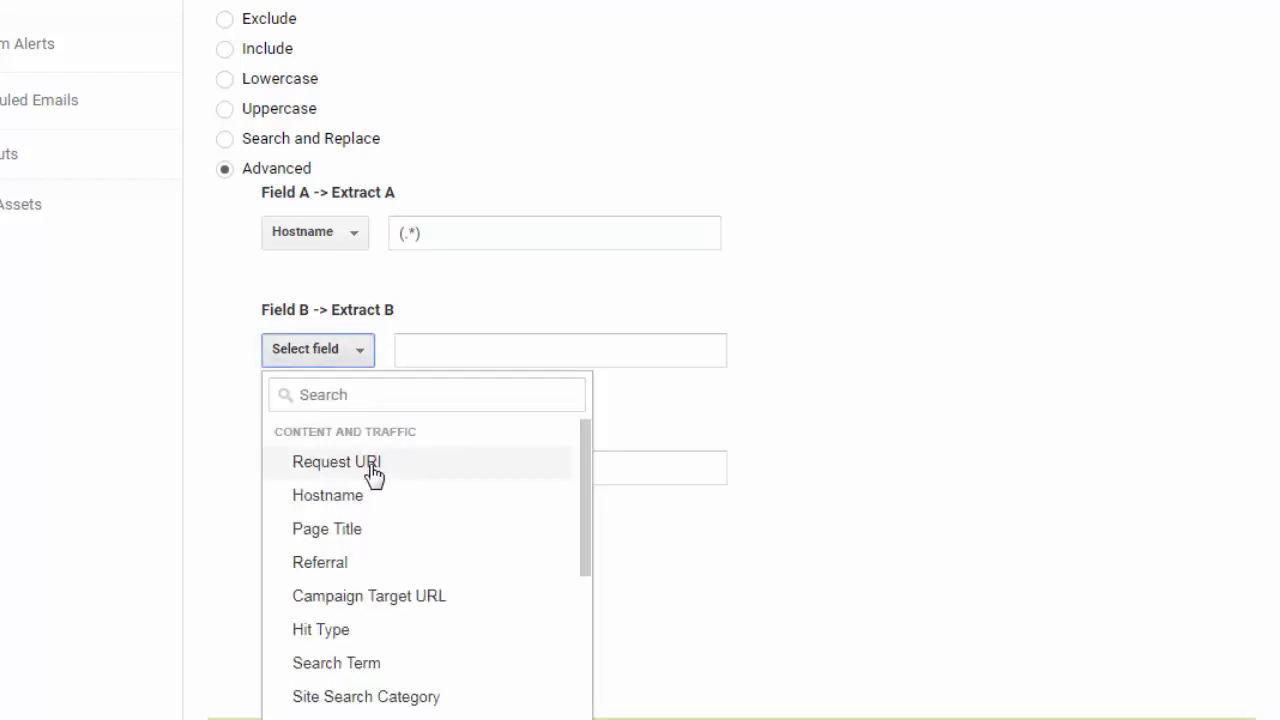
pyautogui.click(372, 470)
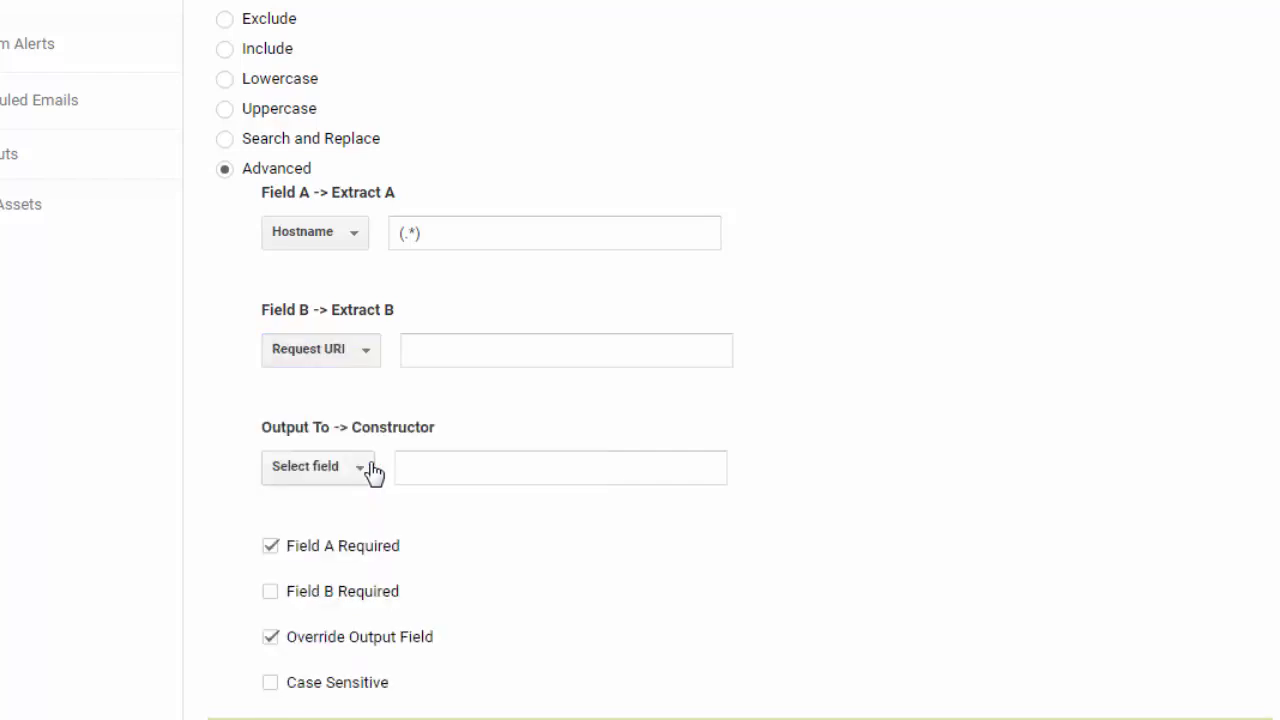
pyautogui.click(437, 352)
pyautogui.write('(.*)')
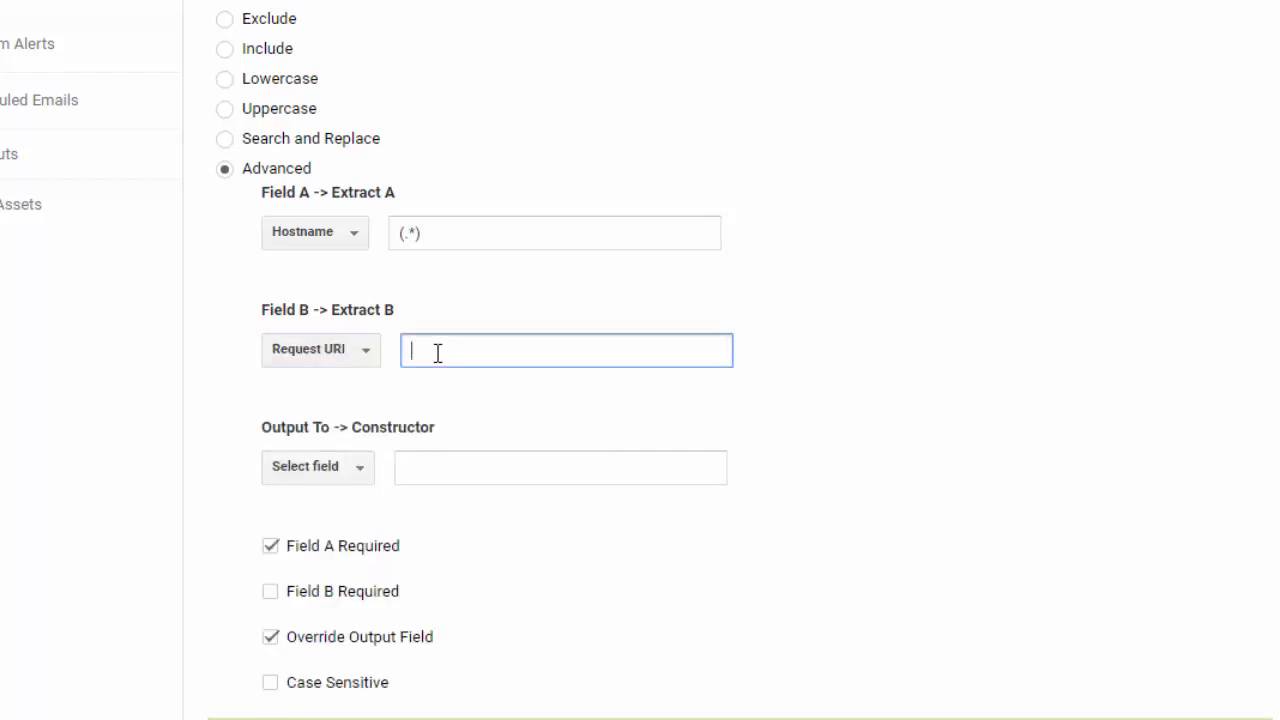
# Set the filter's output constructor to Request URI with the value $A1$B1.
pyautogui.click(362, 484)
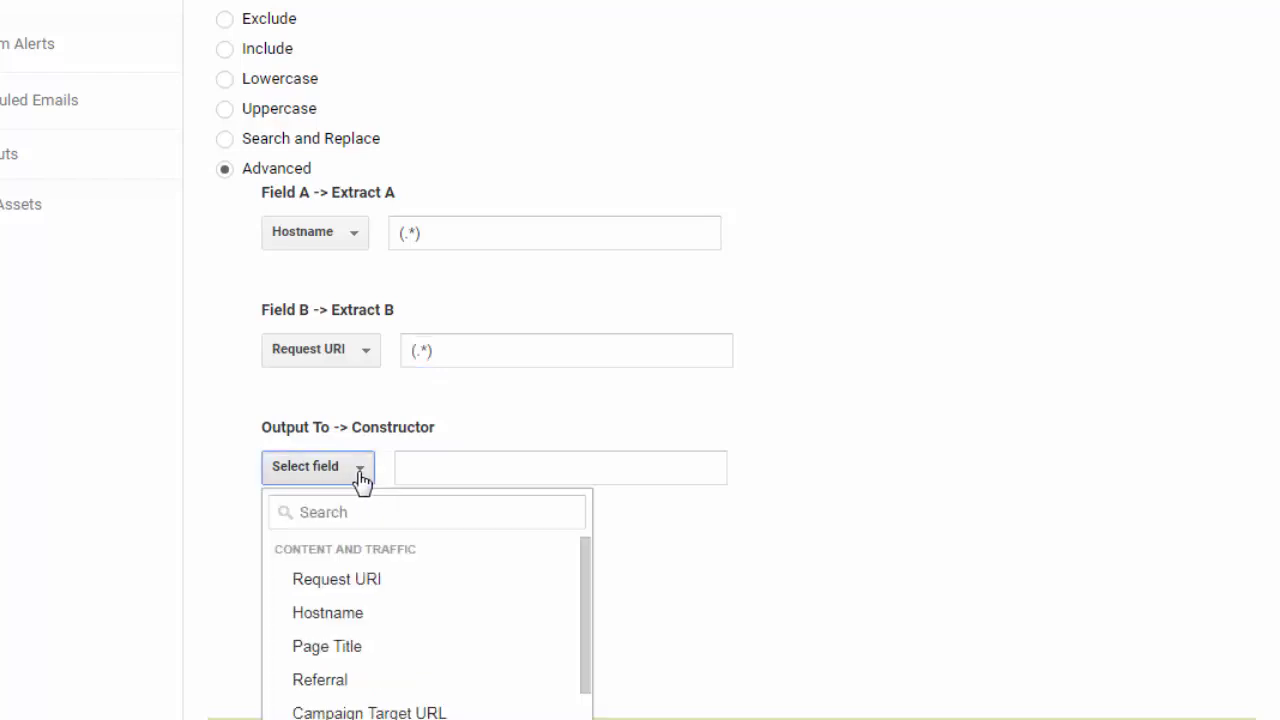
pyautogui.click(360, 588)
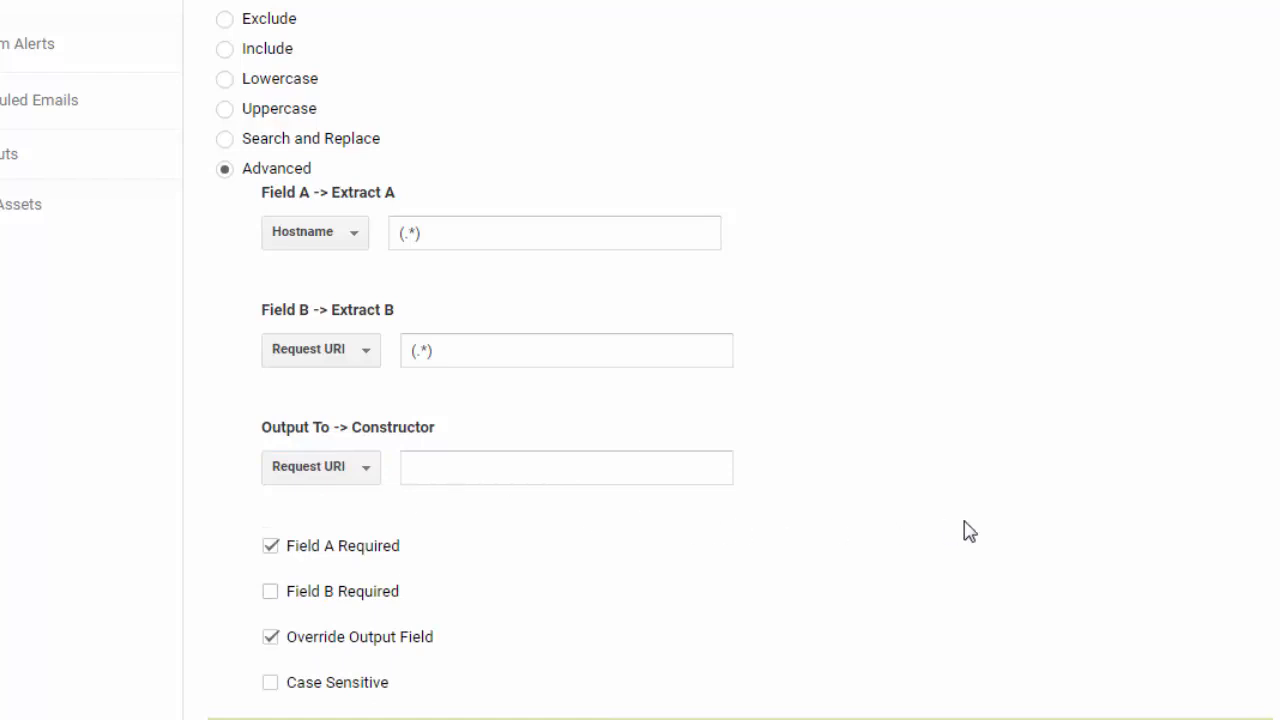
pyautogui.scroll(-3, 966, 531)
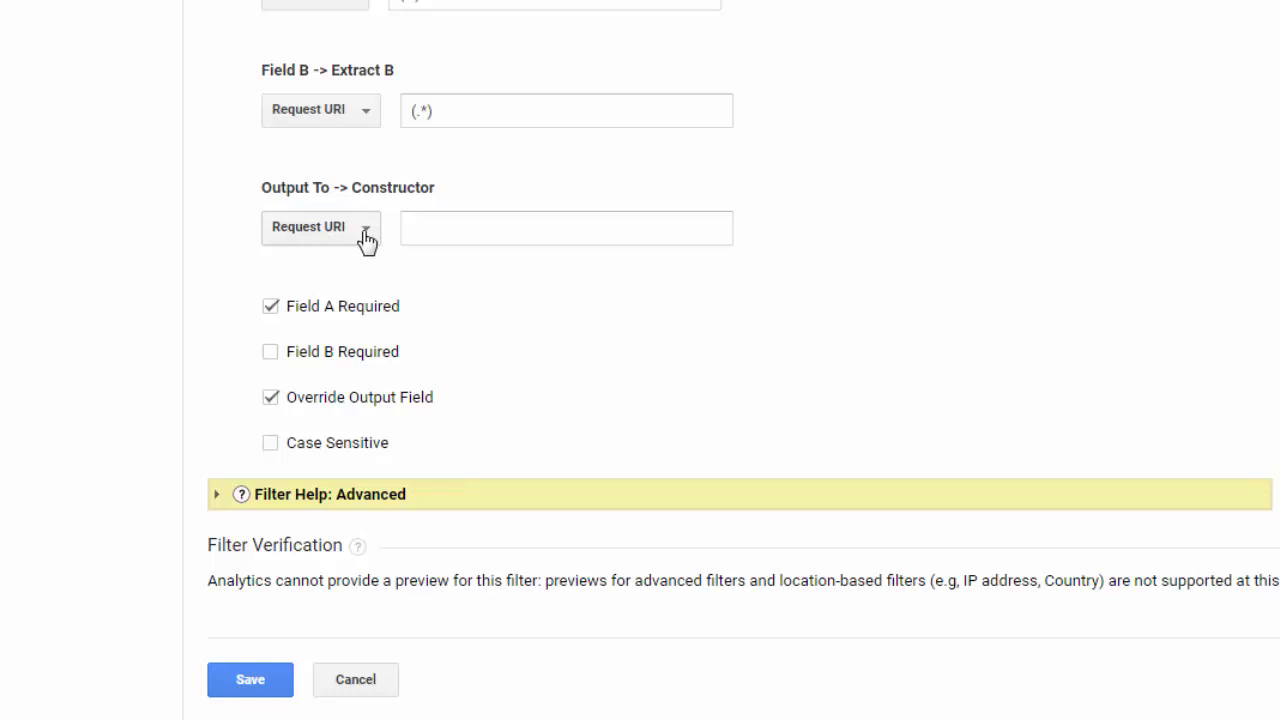
pyautogui.click(417, 226)
pyautogui.click(417, 226)
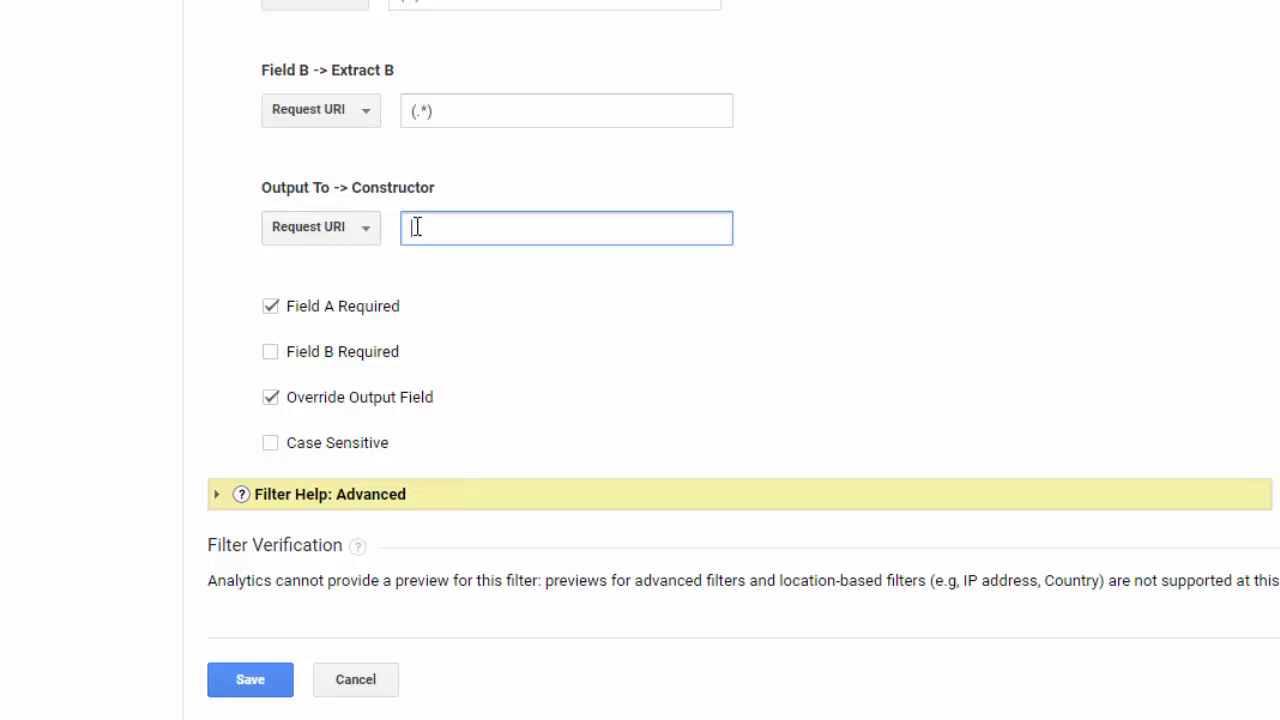
pyautogui.write('$A1$B1')
pyautogui.click(1112, 400)
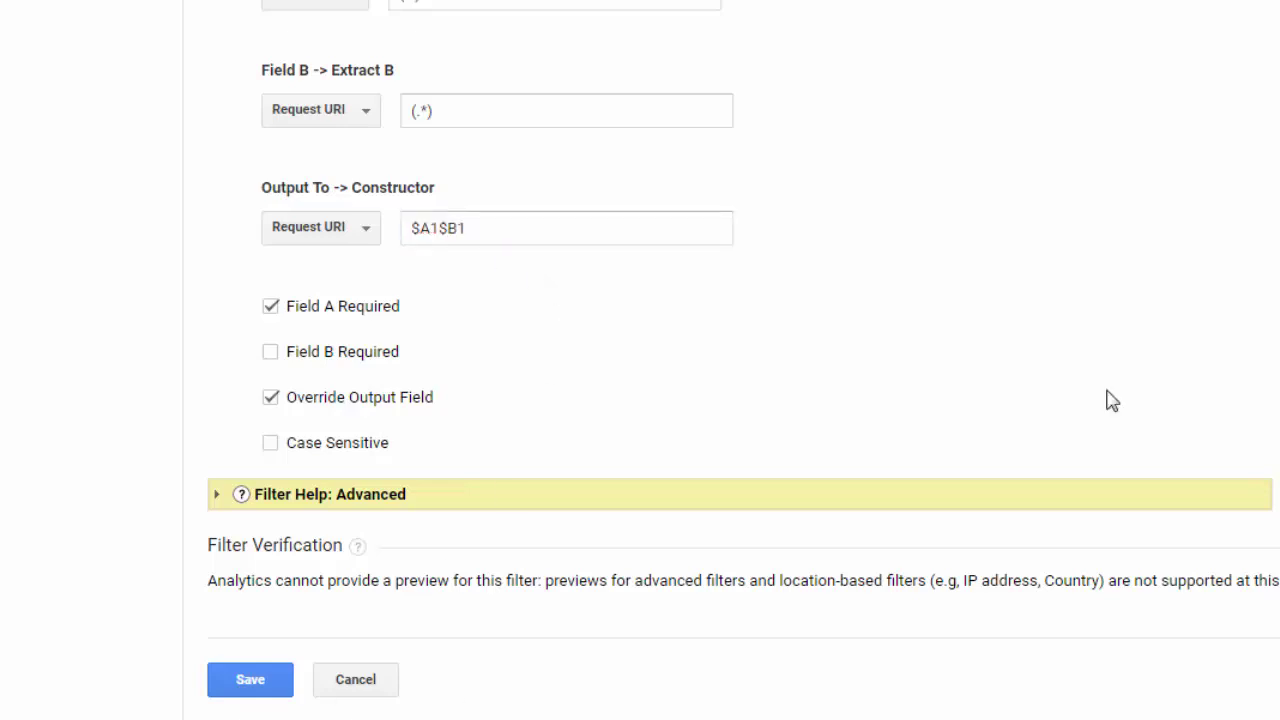
# Review the new filter's name, type, field patterns and required, override and case options.
pyautogui.scroll(-2, 590, 510)
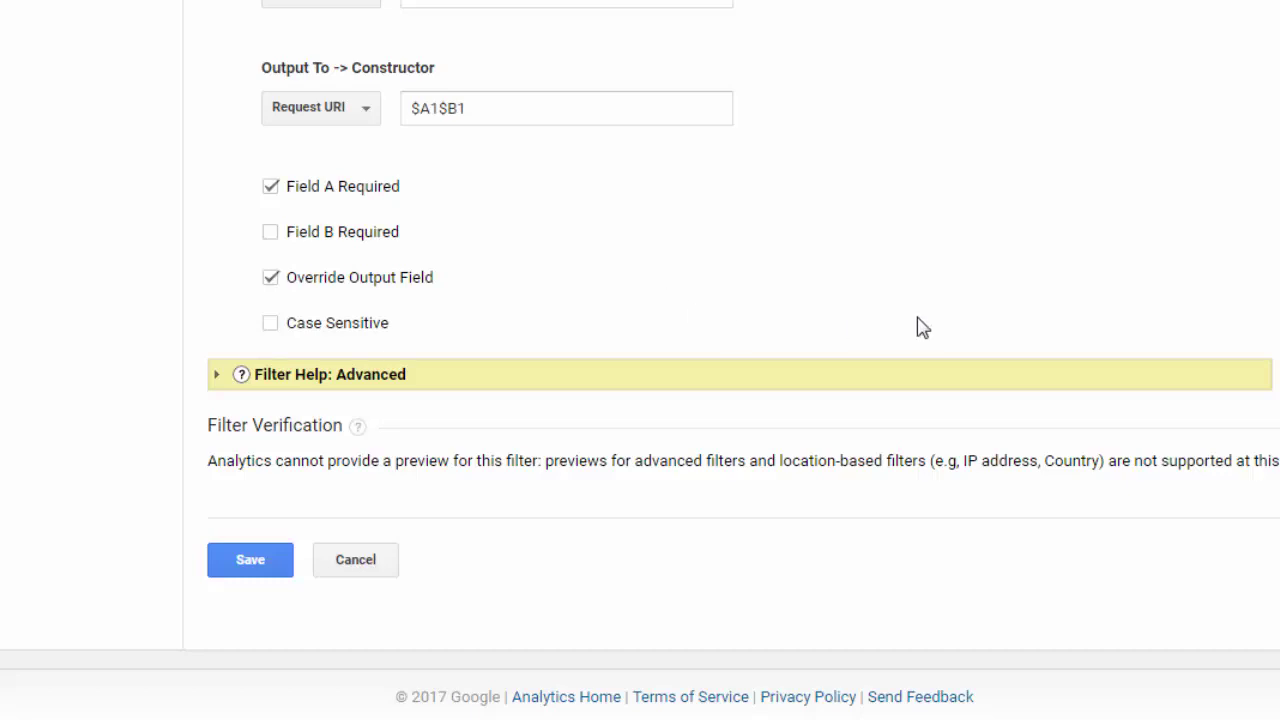
pyautogui.scroll(3, 917, 326)
pyautogui.scroll(-1, 917, 326)
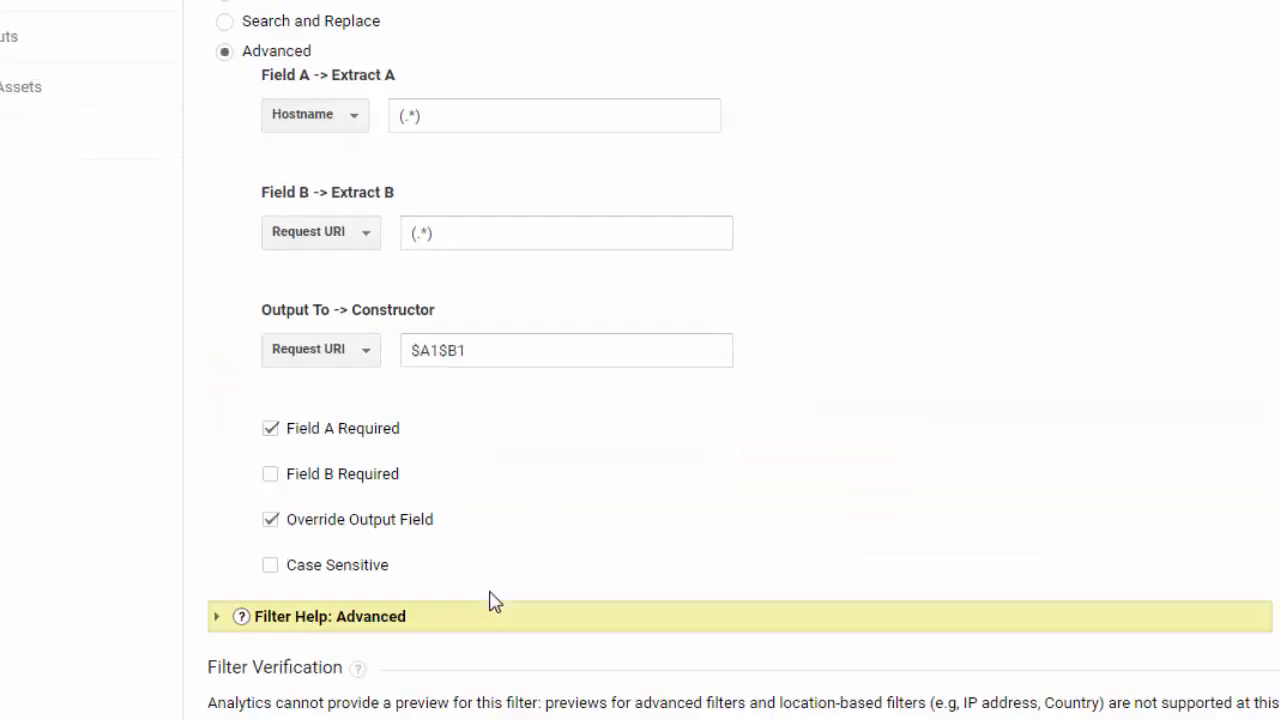
pyautogui.click(270, 518)
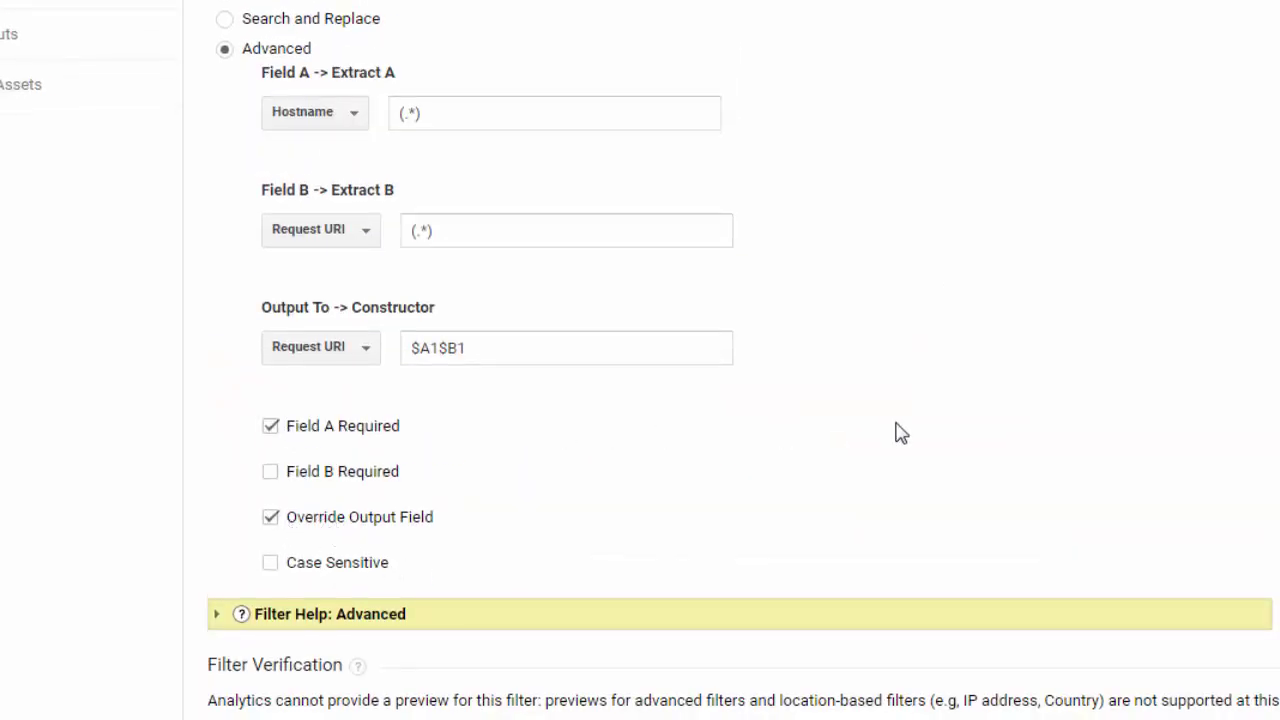
pyautogui.scroll(1, 1066, 403)
pyautogui.scroll(-2, 1066, 403)
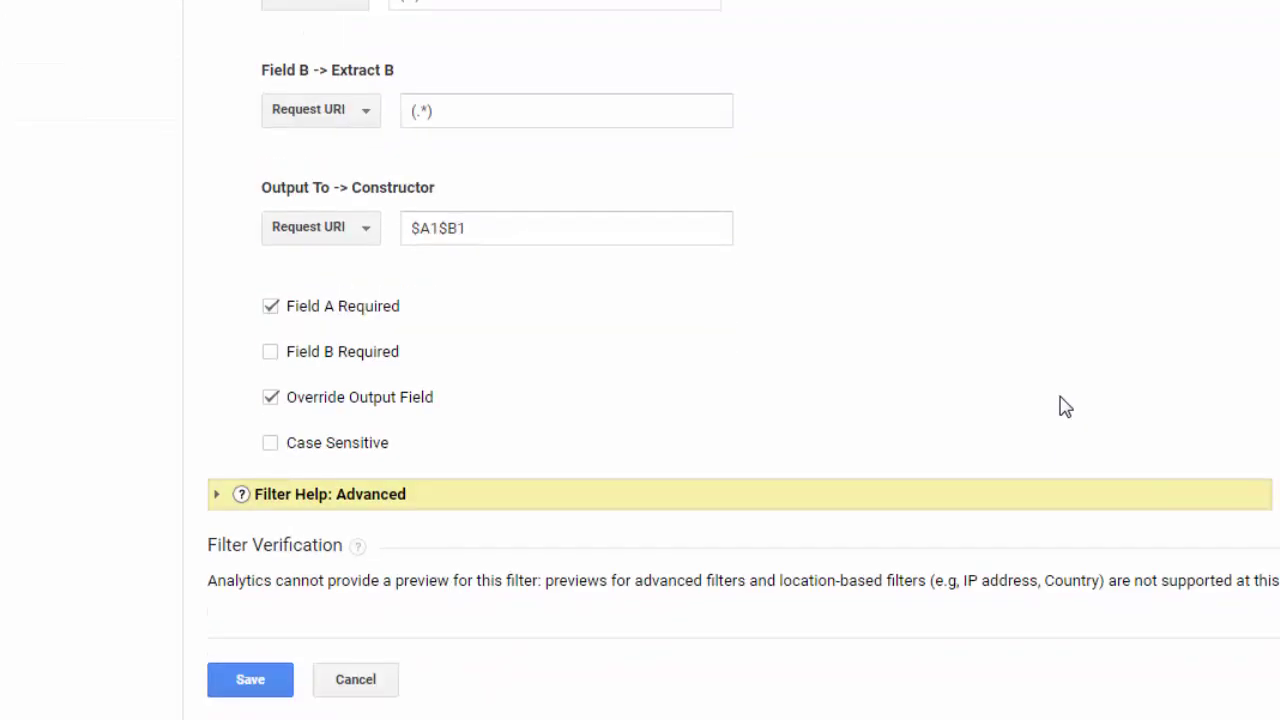
pyautogui.scroll(6, 1066, 405)
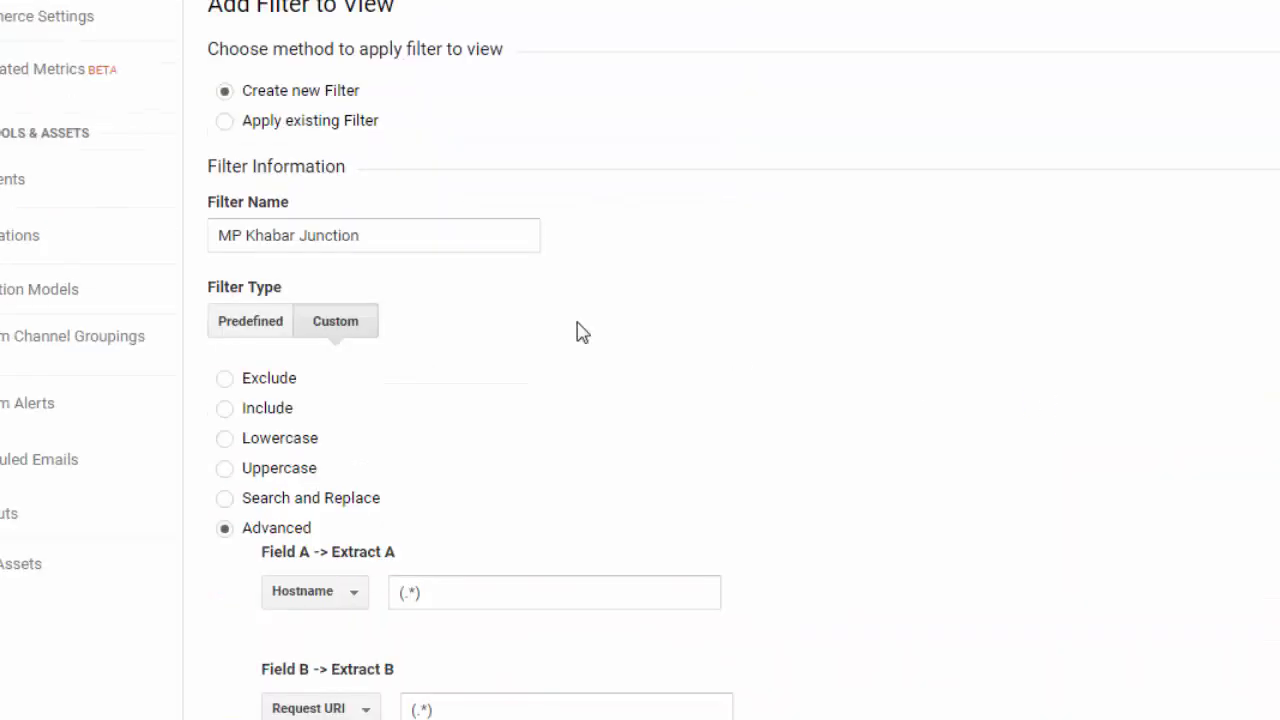
pyautogui.scroll(2, 1128, 325)
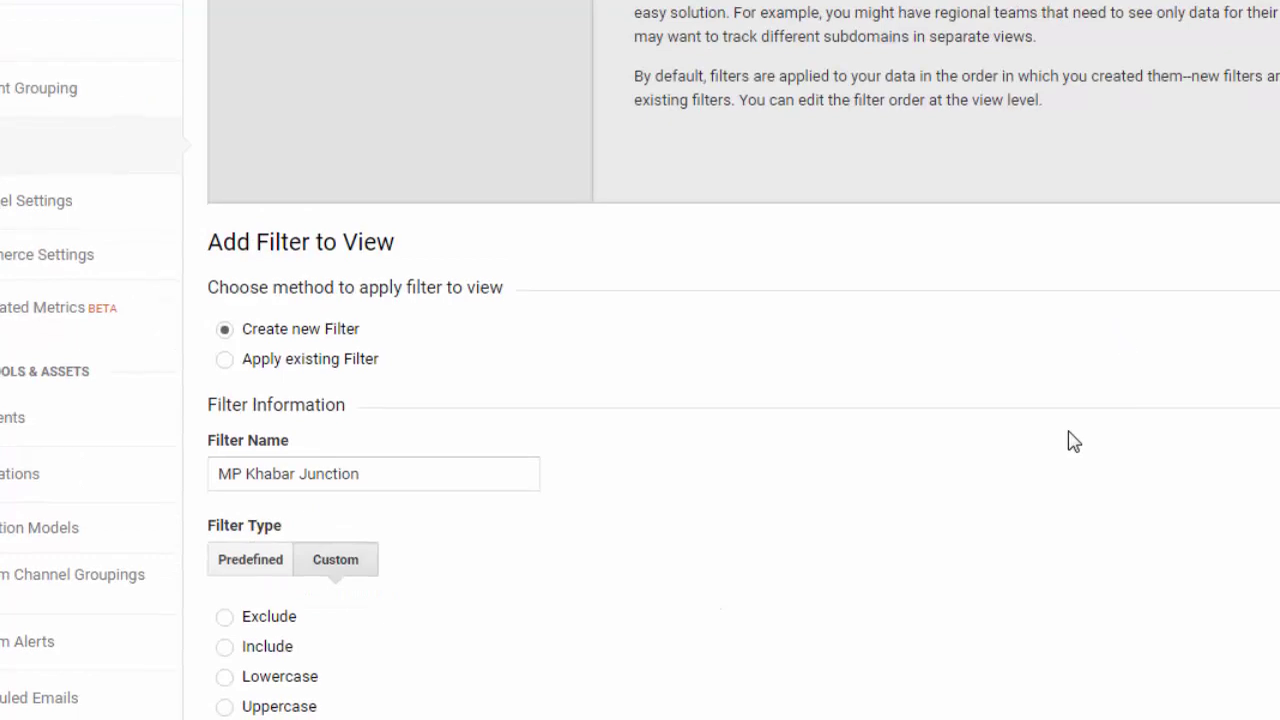
pyautogui.scroll(-2, 1071, 440)
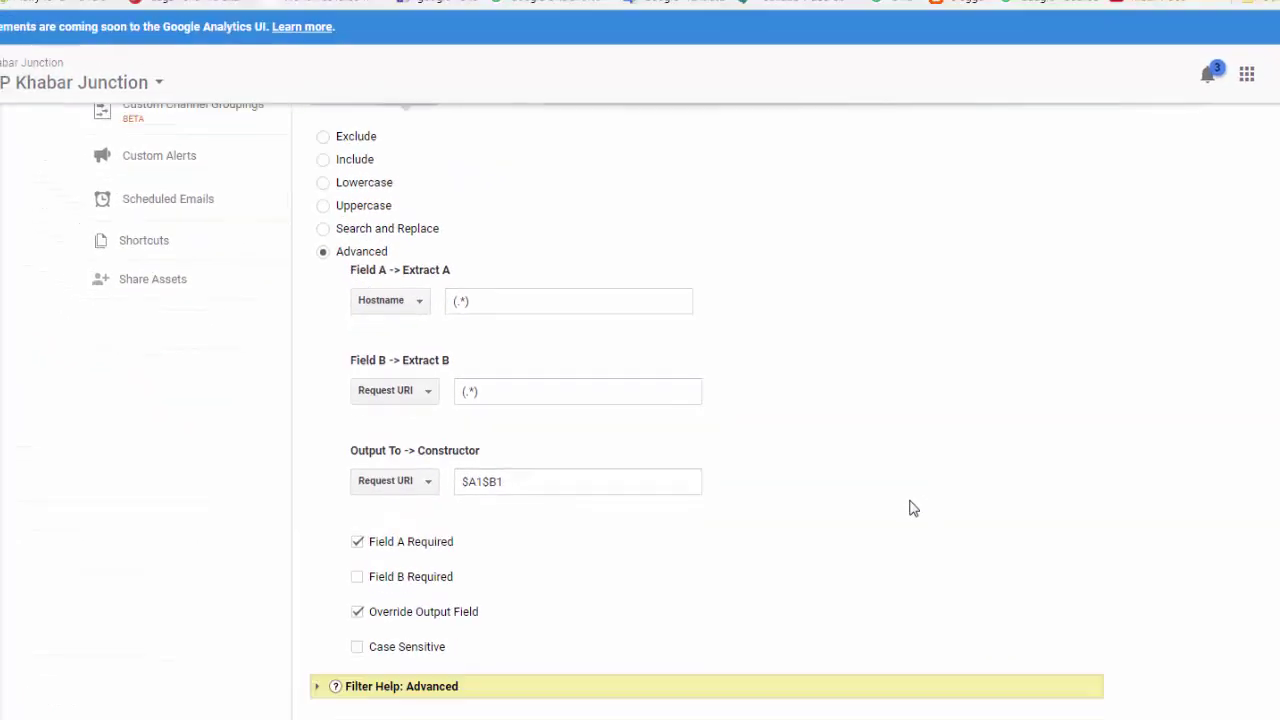
# Save the advanced filter and check its entry in the view's filter list.
pyautogui.scroll(-2, 913, 508)
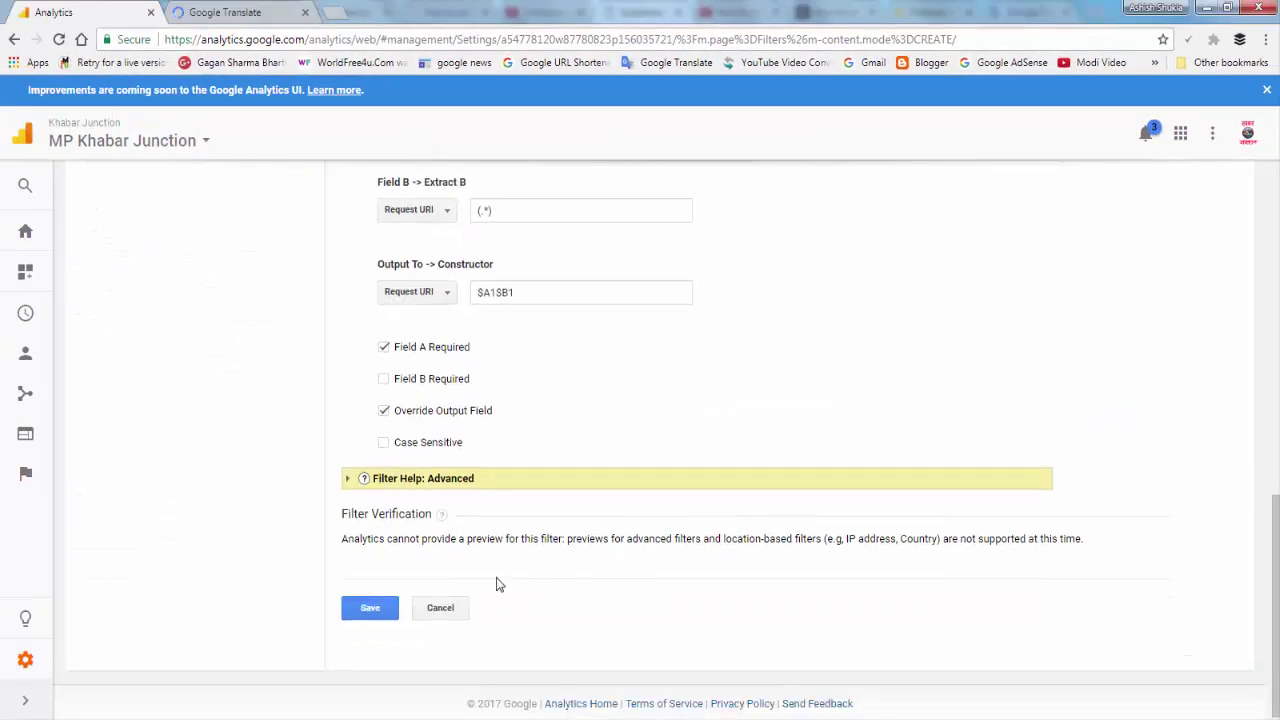
pyautogui.click(370, 608)
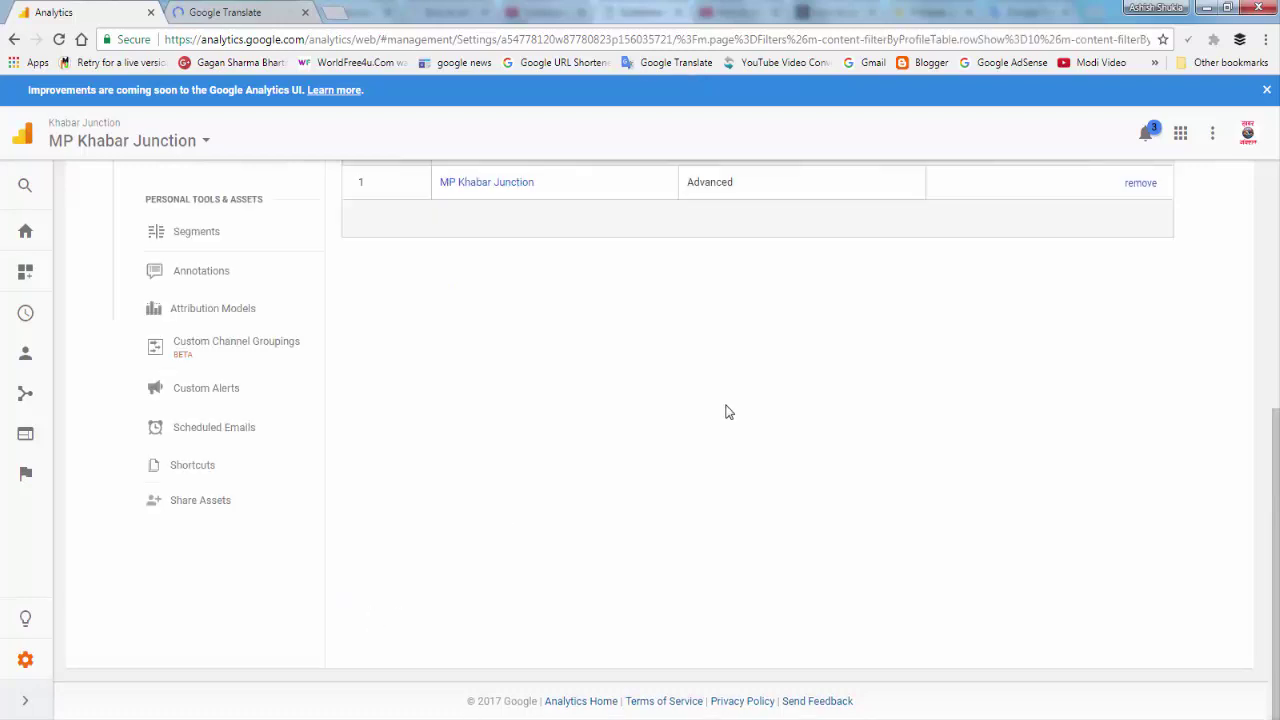
pyautogui.scroll(2, 620, 432)
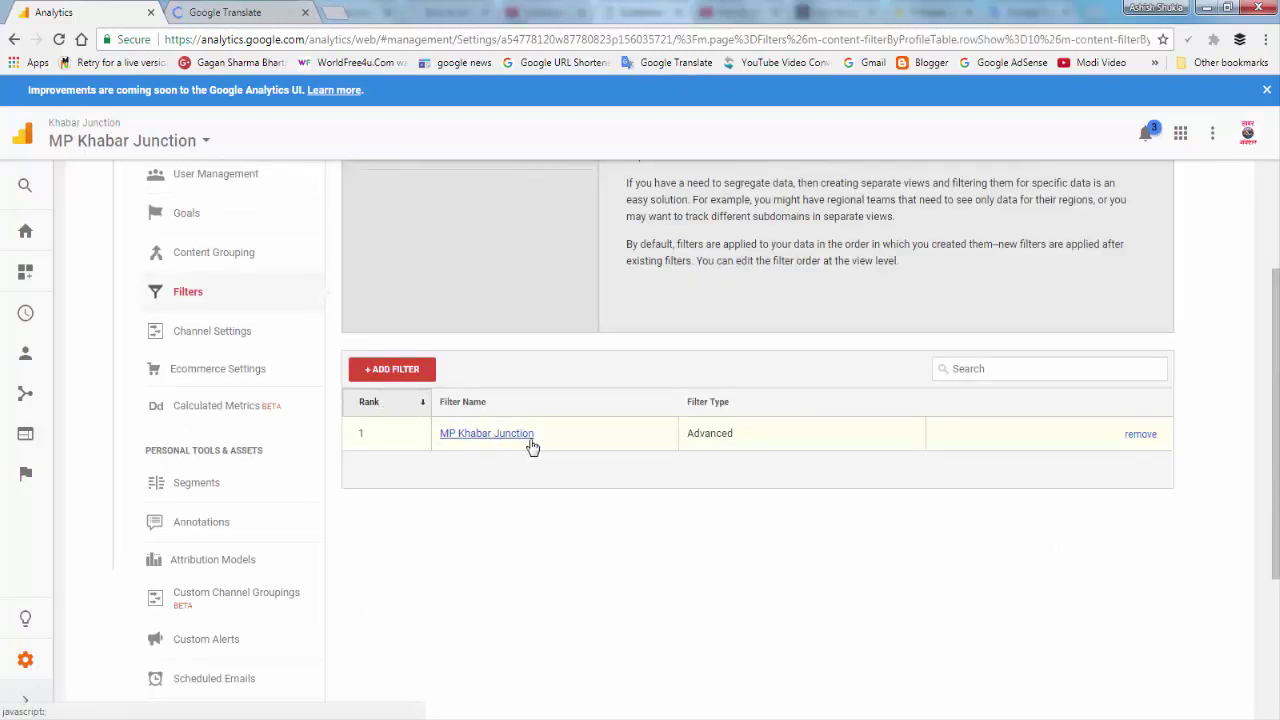
pyautogui.scroll(2, 495, 484)
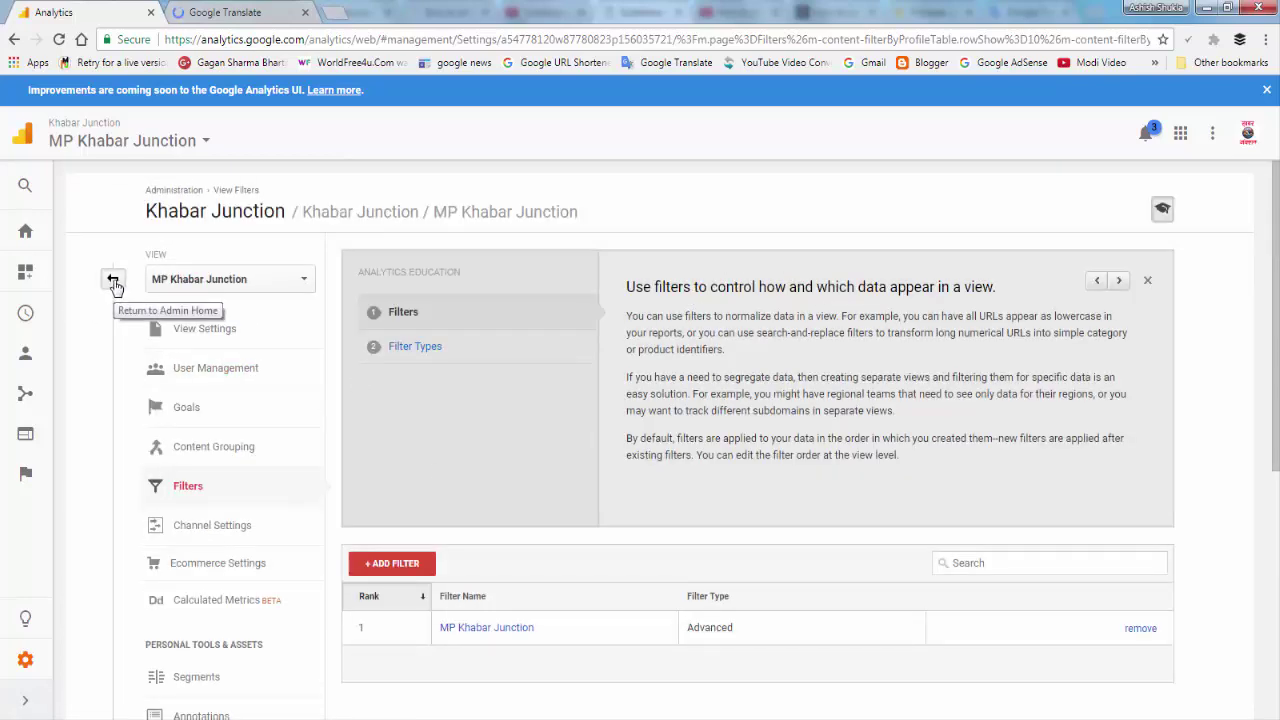
# Return to the admin home and open the Referral Exclusion List in the Khabar Junction property's tracking info.
pyautogui.click(113, 280)
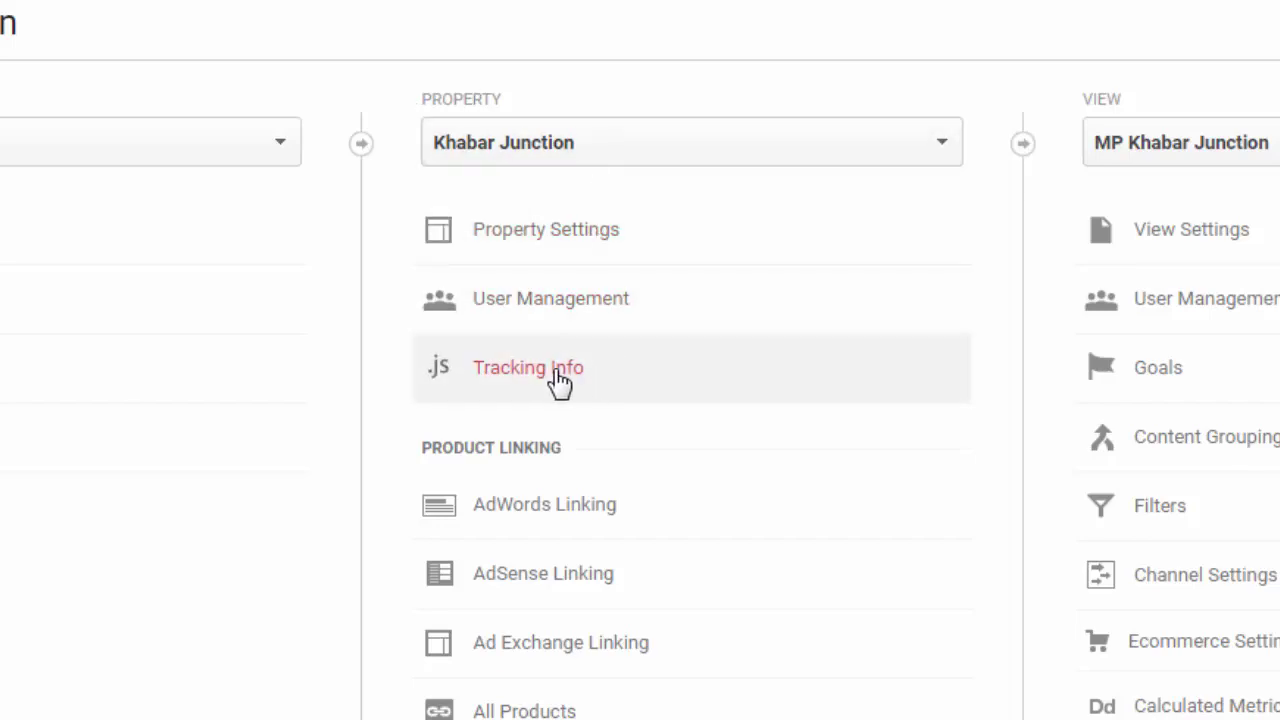
pyautogui.click(943, 150)
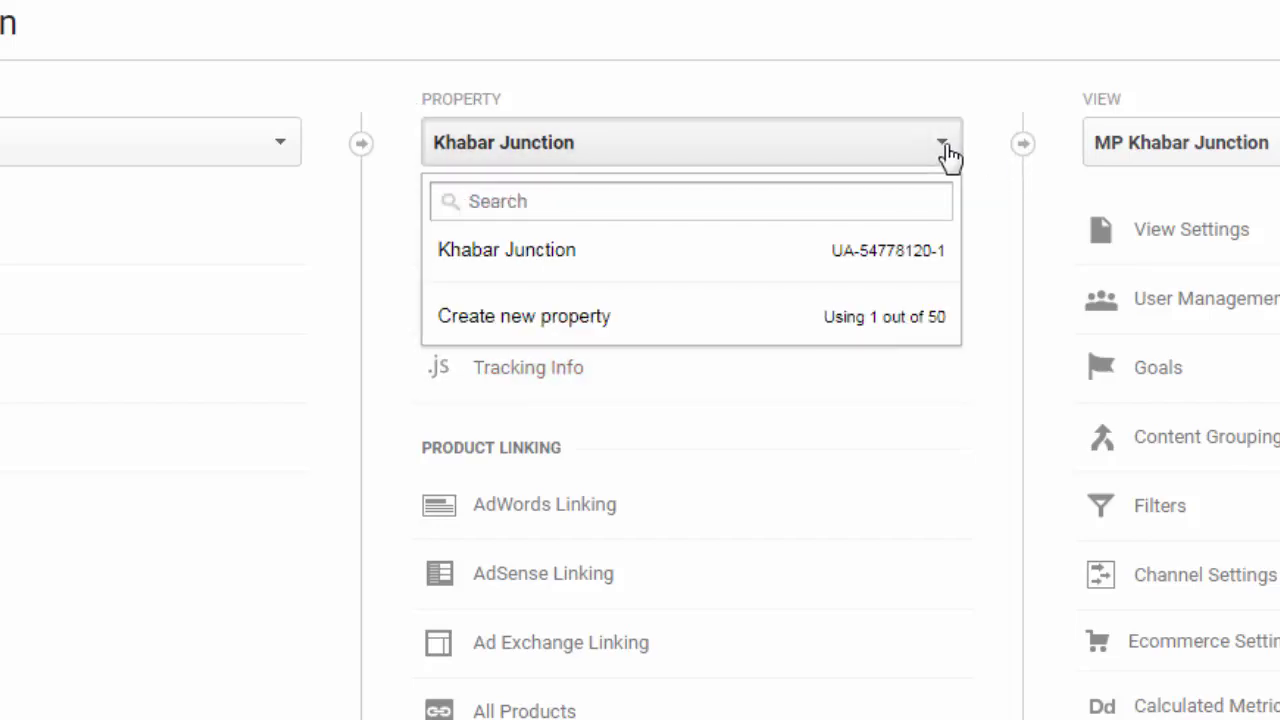
pyautogui.click(945, 153)
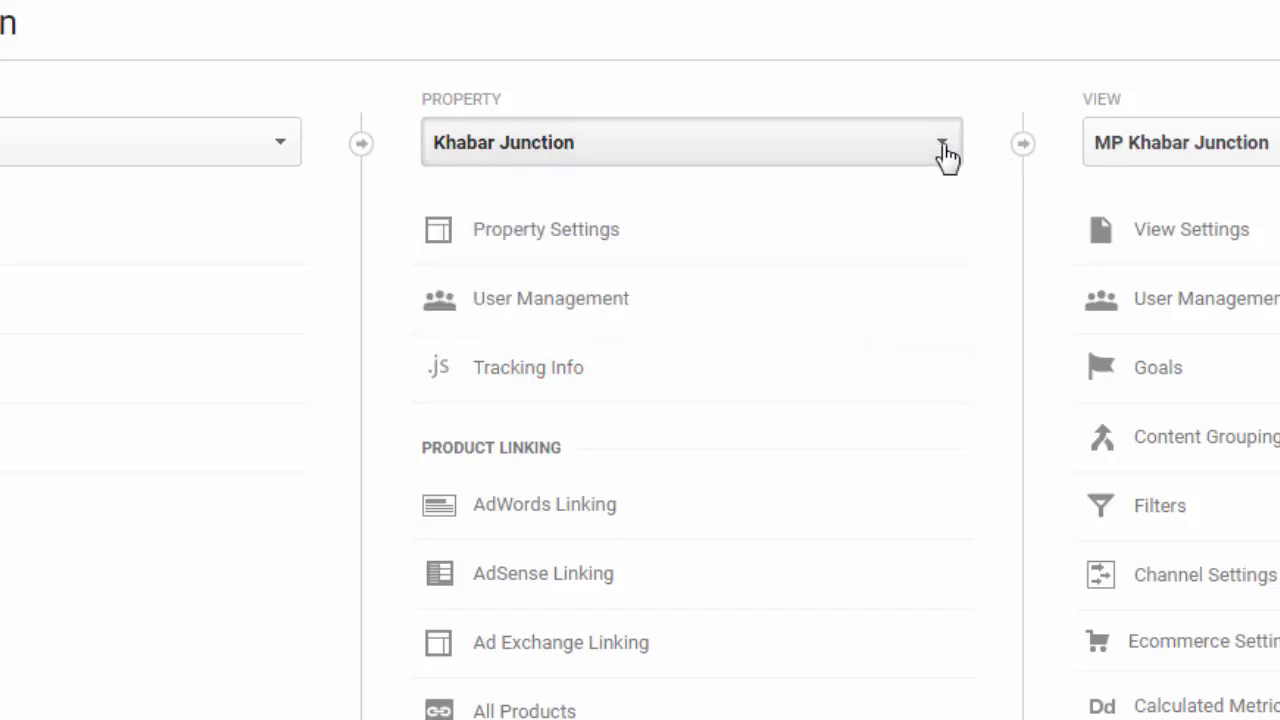
pyautogui.click(516, 383)
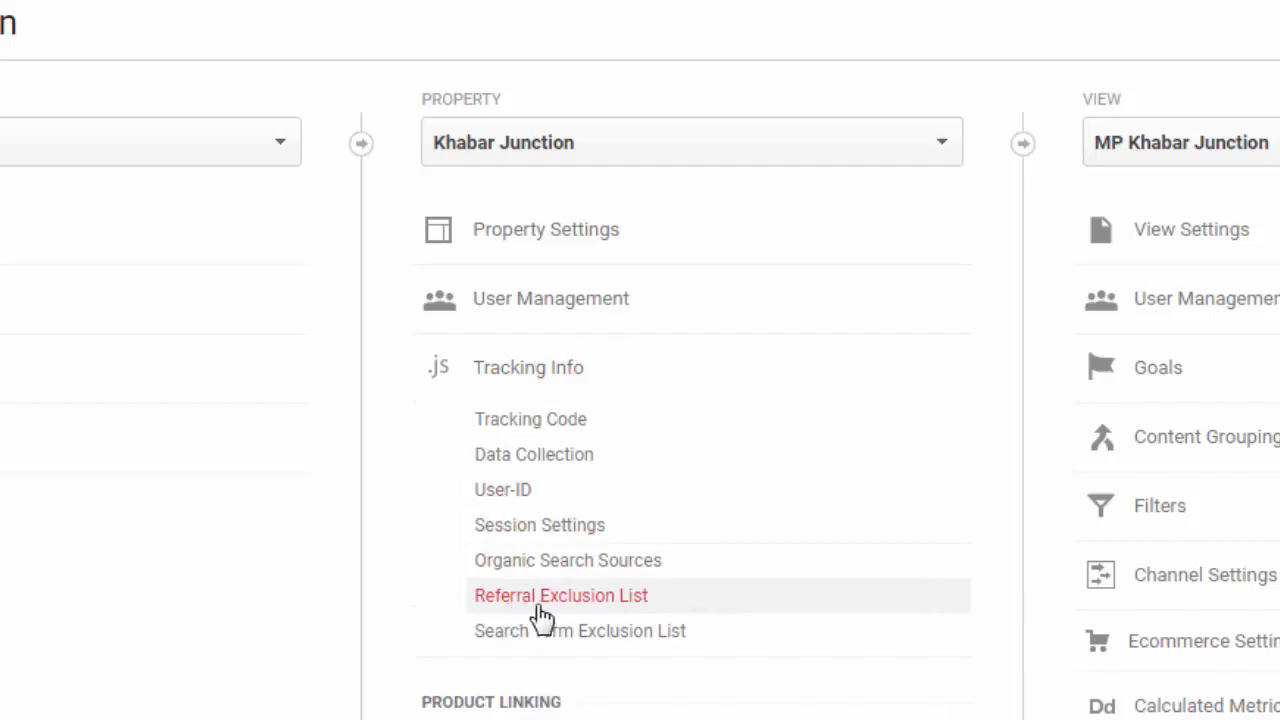
pyautogui.click(612, 600)
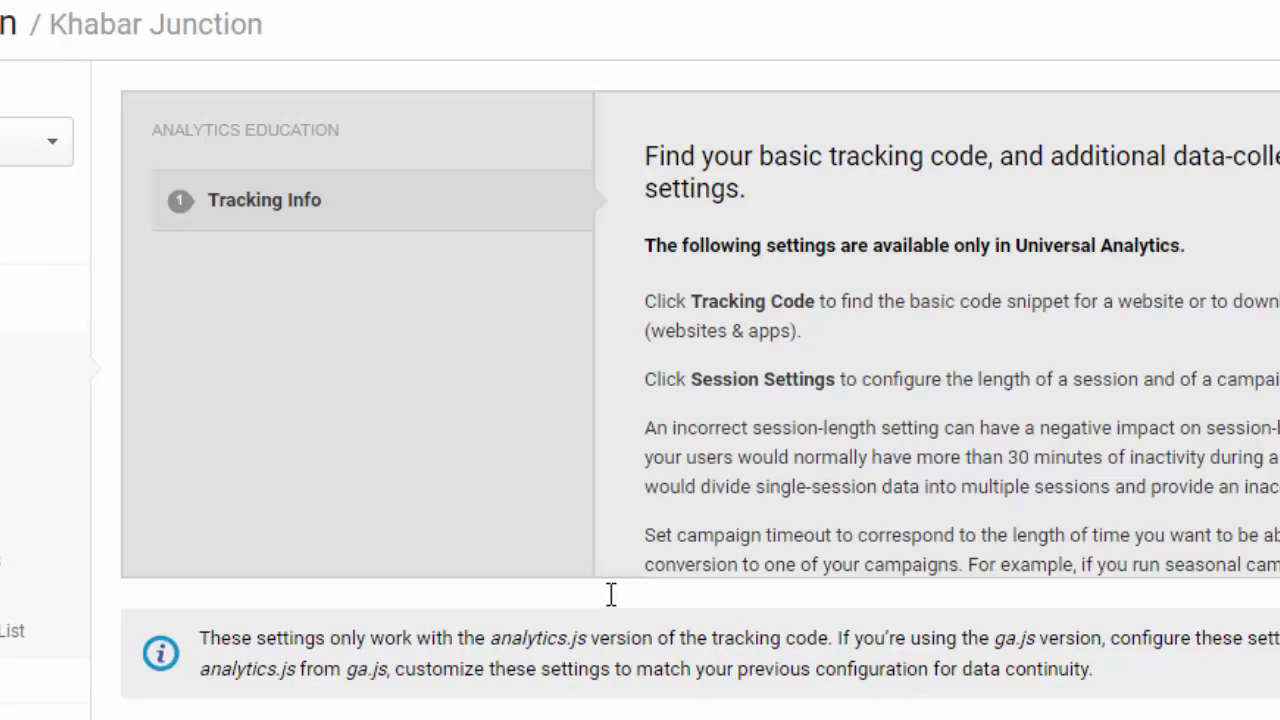
pyautogui.scroll(-4, 608, 600)
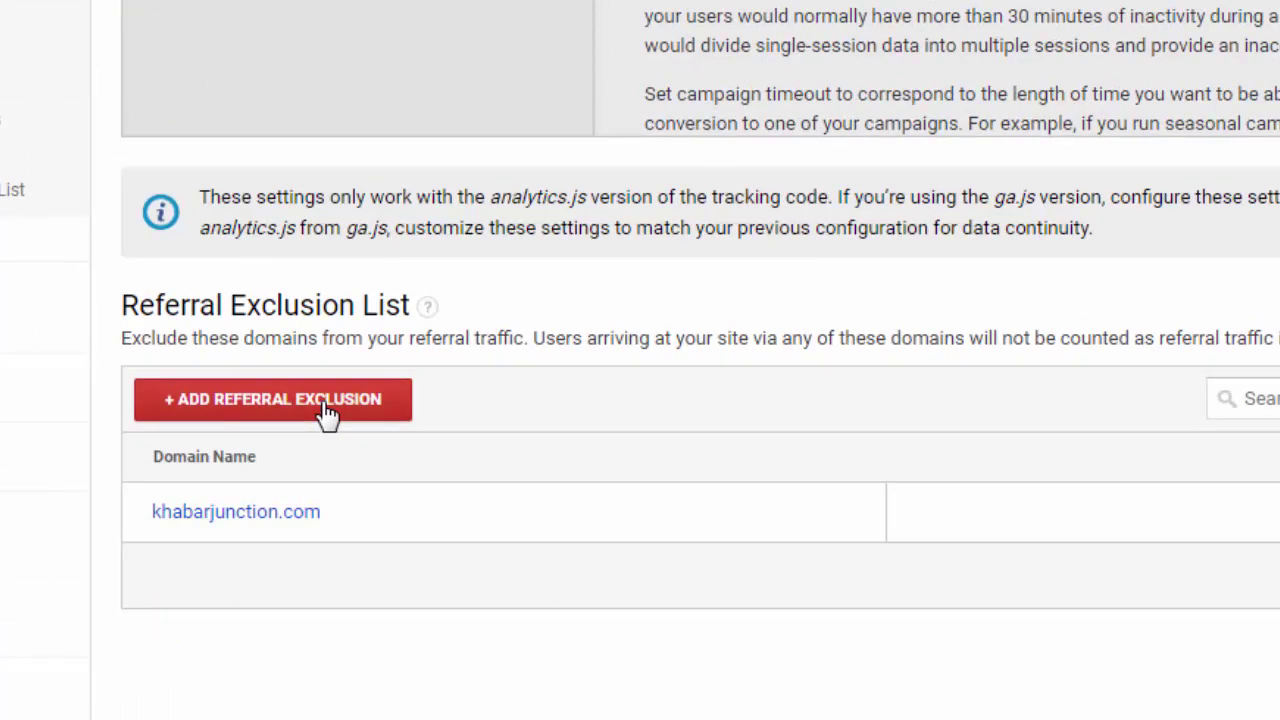
# Add the domain mp.khabarjunction.com as a new referral exclusion.
pyautogui.click(328, 410)
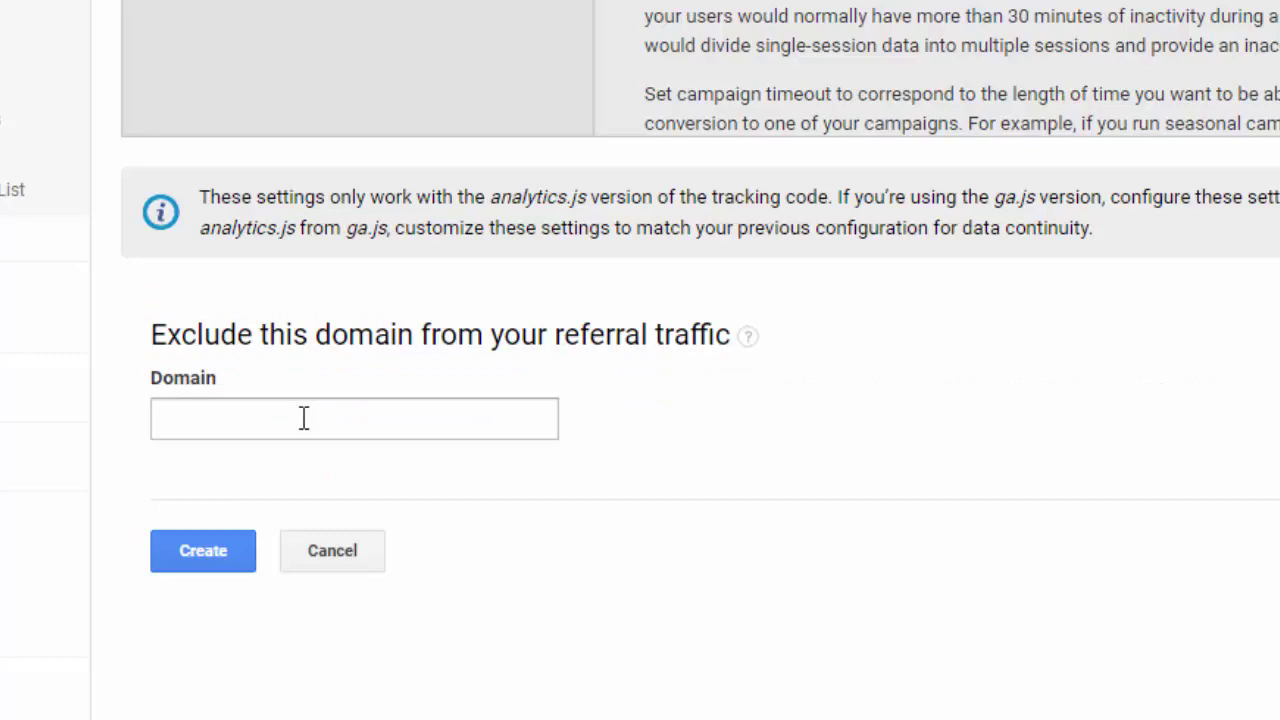
pyautogui.click(304, 418)
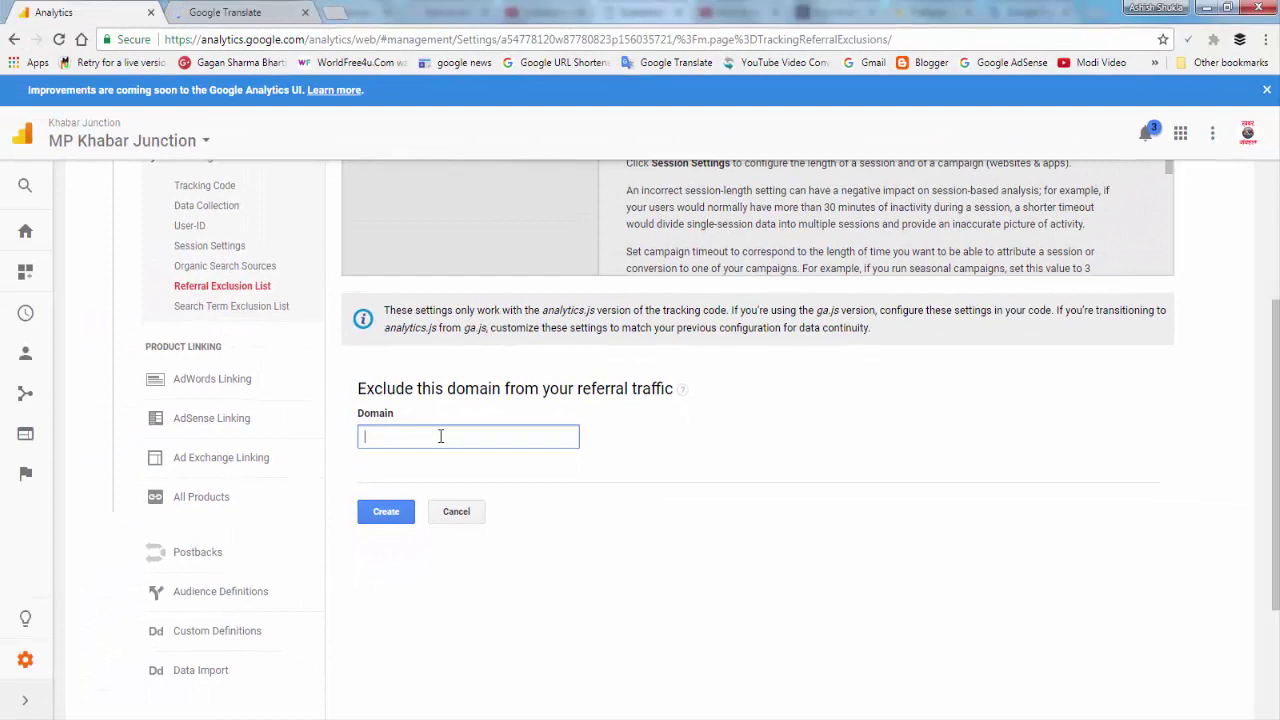
pyautogui.write('mp.khabarjunc')
pyautogui.write('tion.com')
pyautogui.click(385, 513)
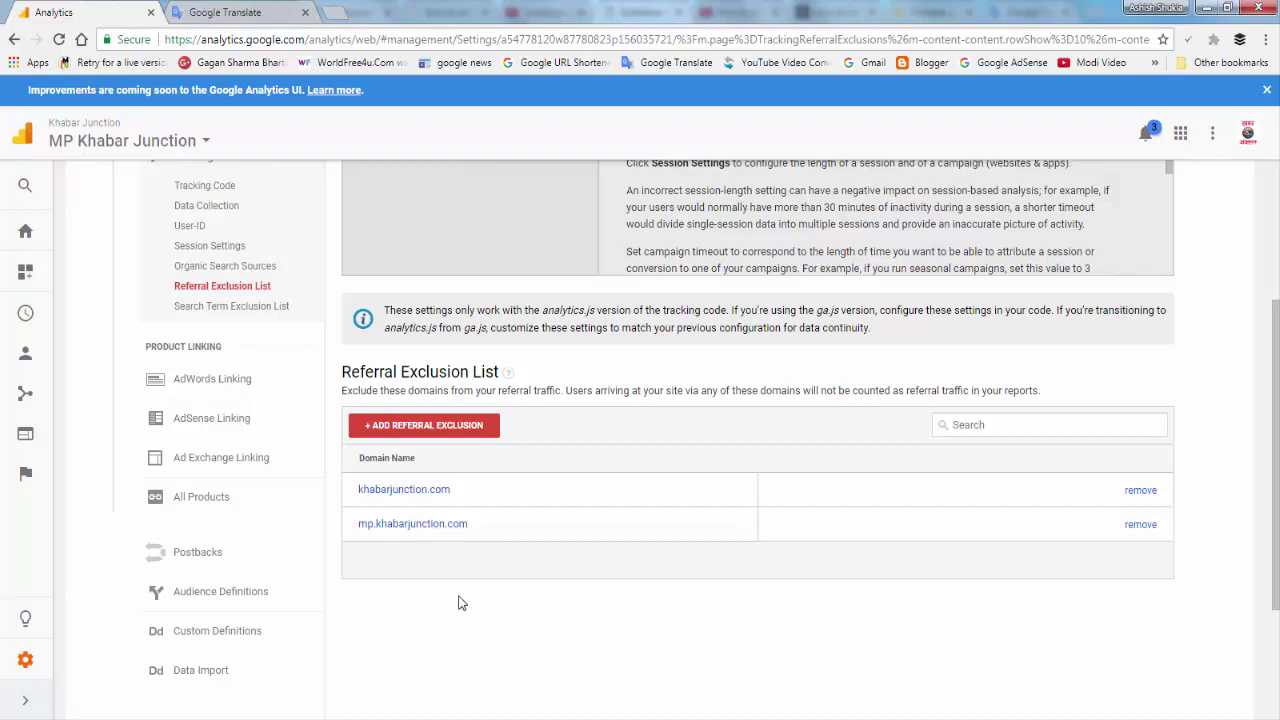
# Open the home page of the MP Khabar Junction view and expand the Real-Time report group.
pyautogui.scroll(2, 280, 597)
pyautogui.scroll(2, 336, 583)
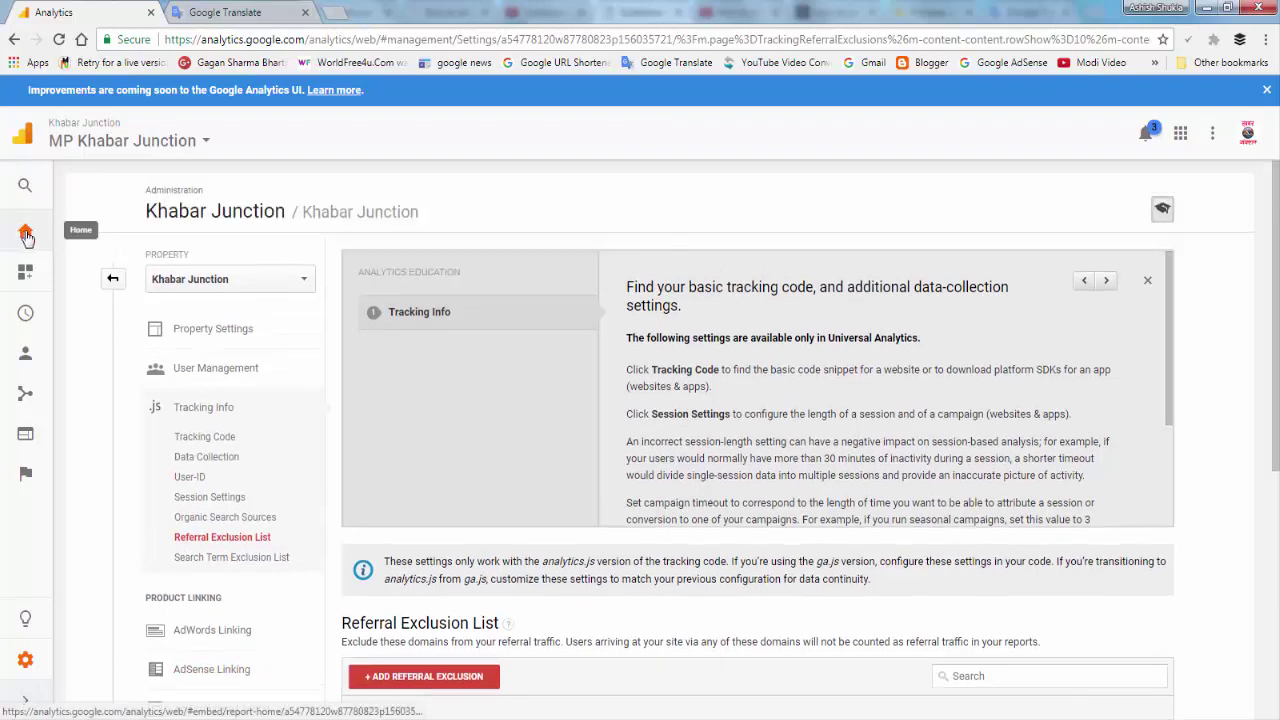
pyautogui.click(26, 233)
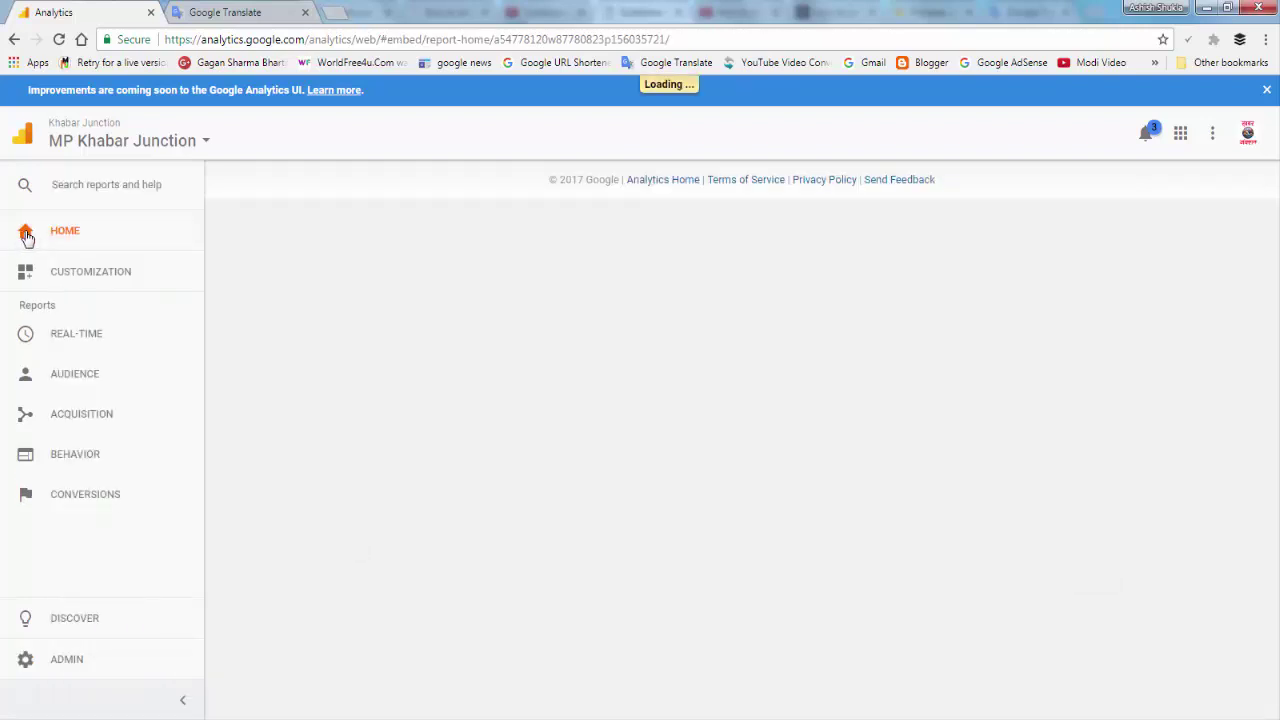
pyautogui.click(140, 406)
pyautogui.click(88, 346)
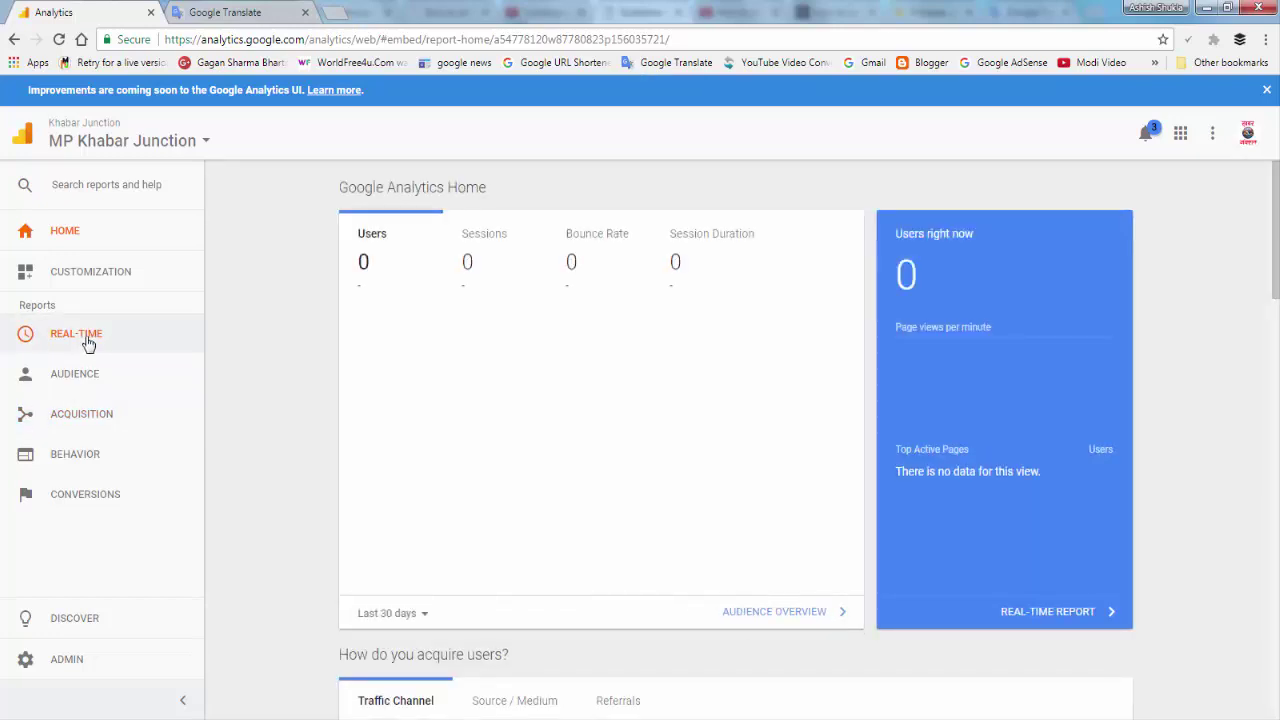
pyautogui.click(88, 343)
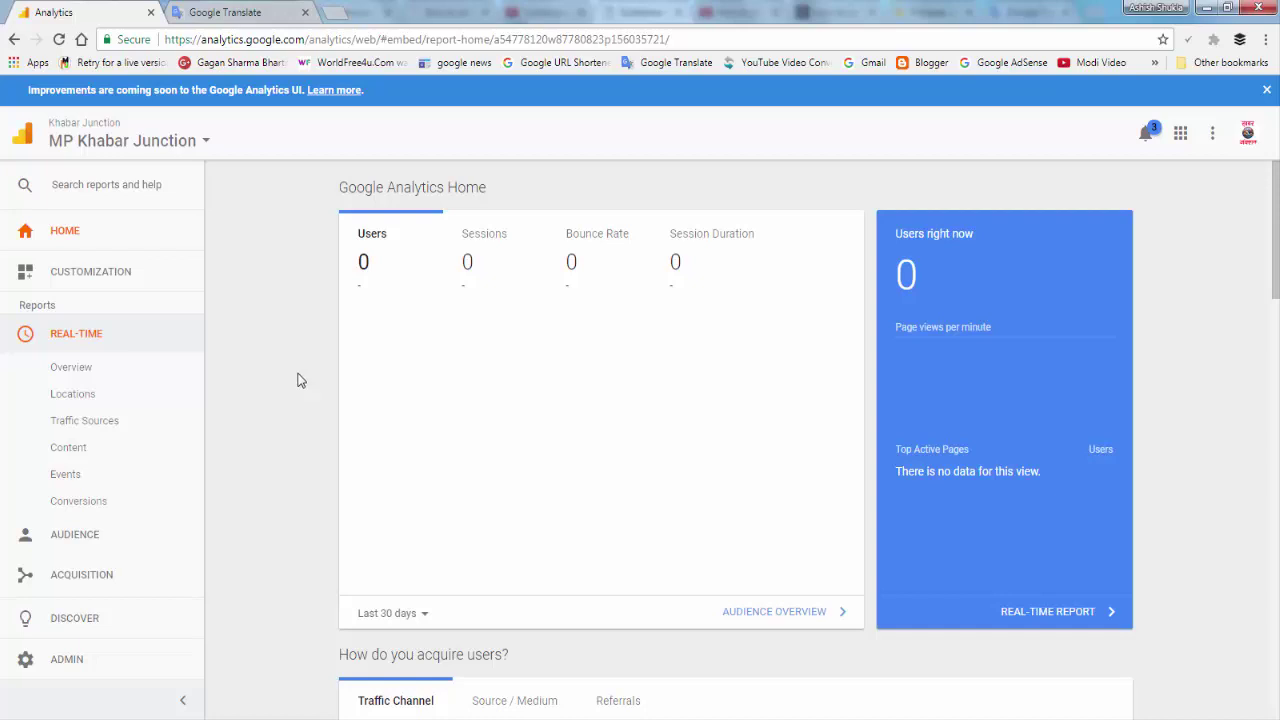
# Look through the home page's users, acquisition, active users, retention, location and device cards.
pyautogui.scroll(-4, 309, 405)
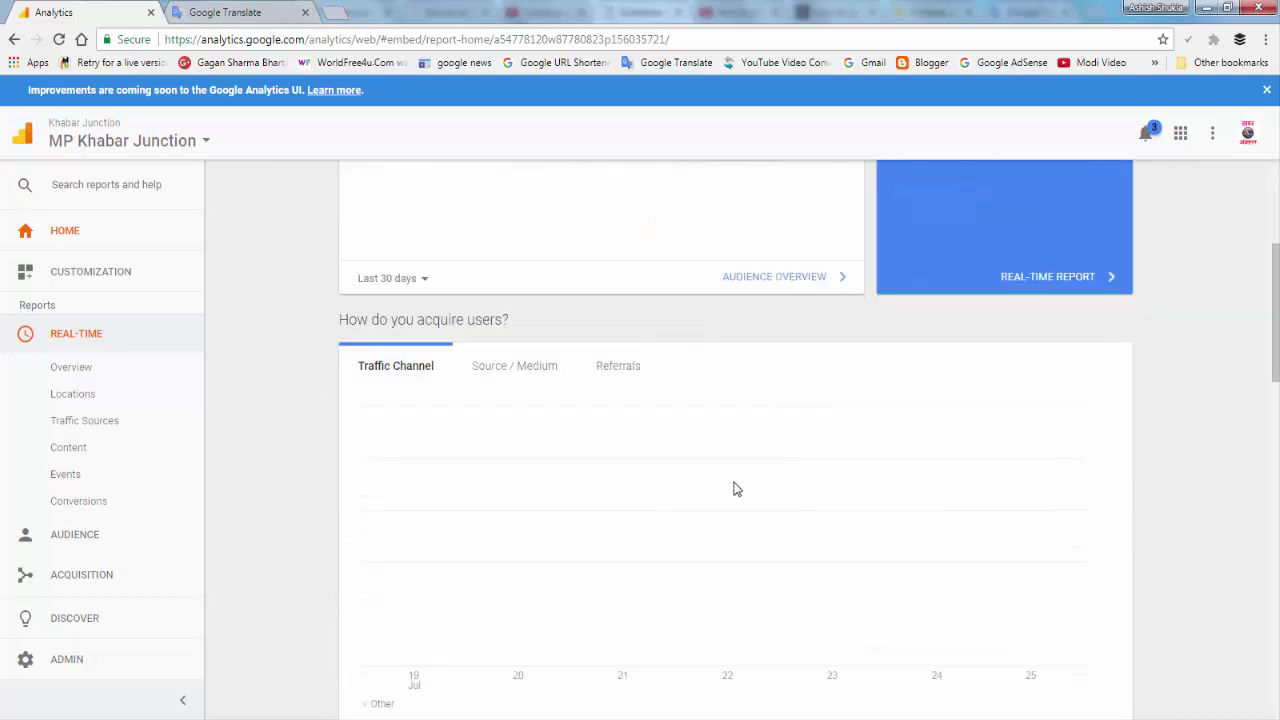
pyautogui.scroll(4, 720, 471)
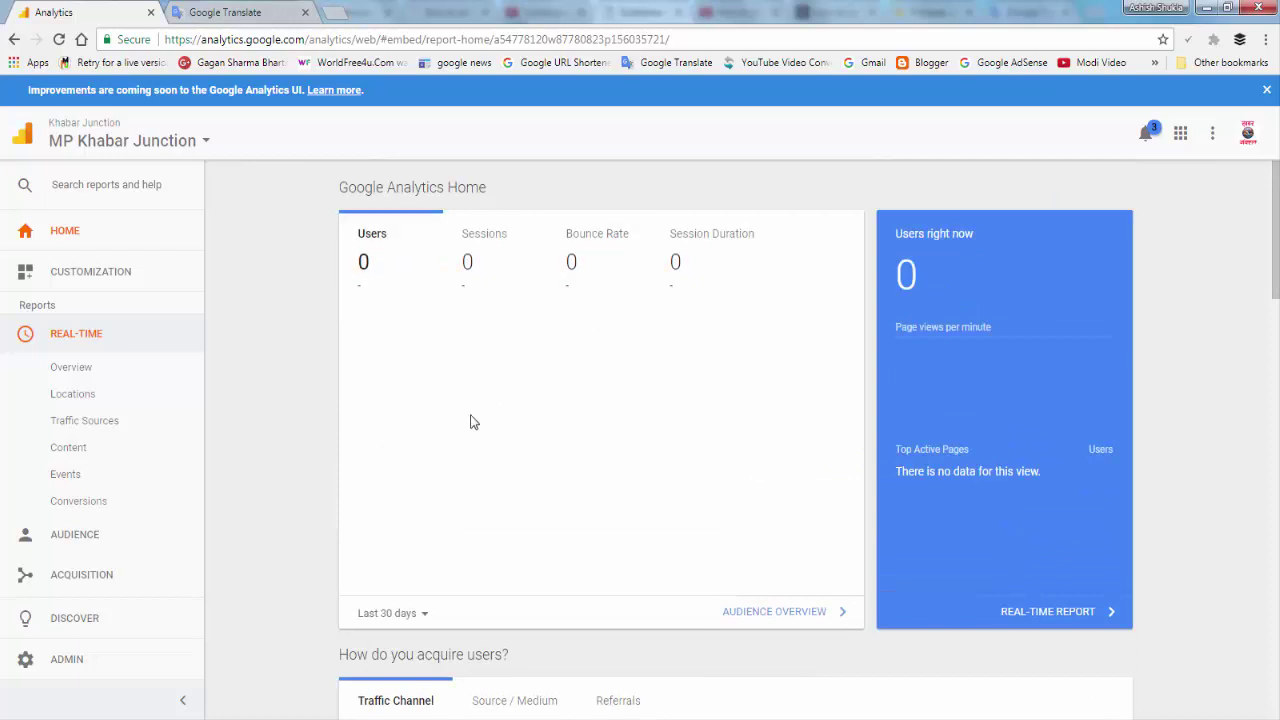
pyautogui.scroll(-10, 473, 425)
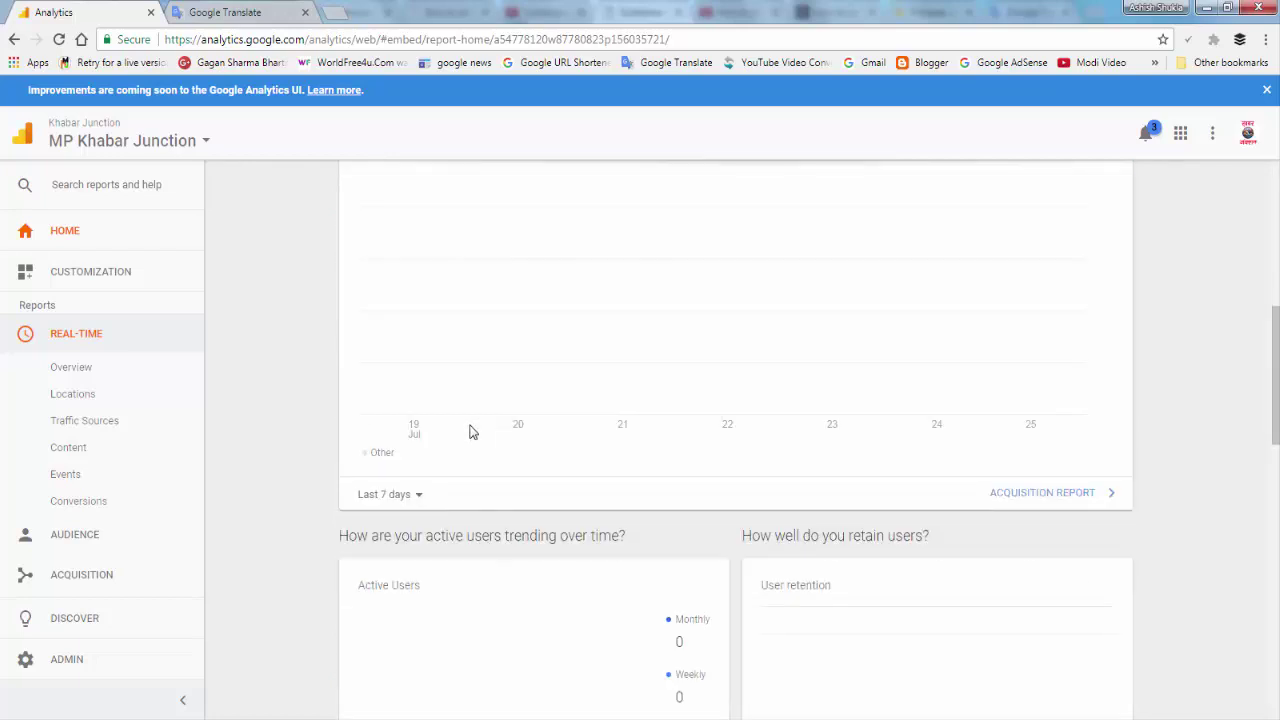
pyautogui.scroll(-4, 473, 432)
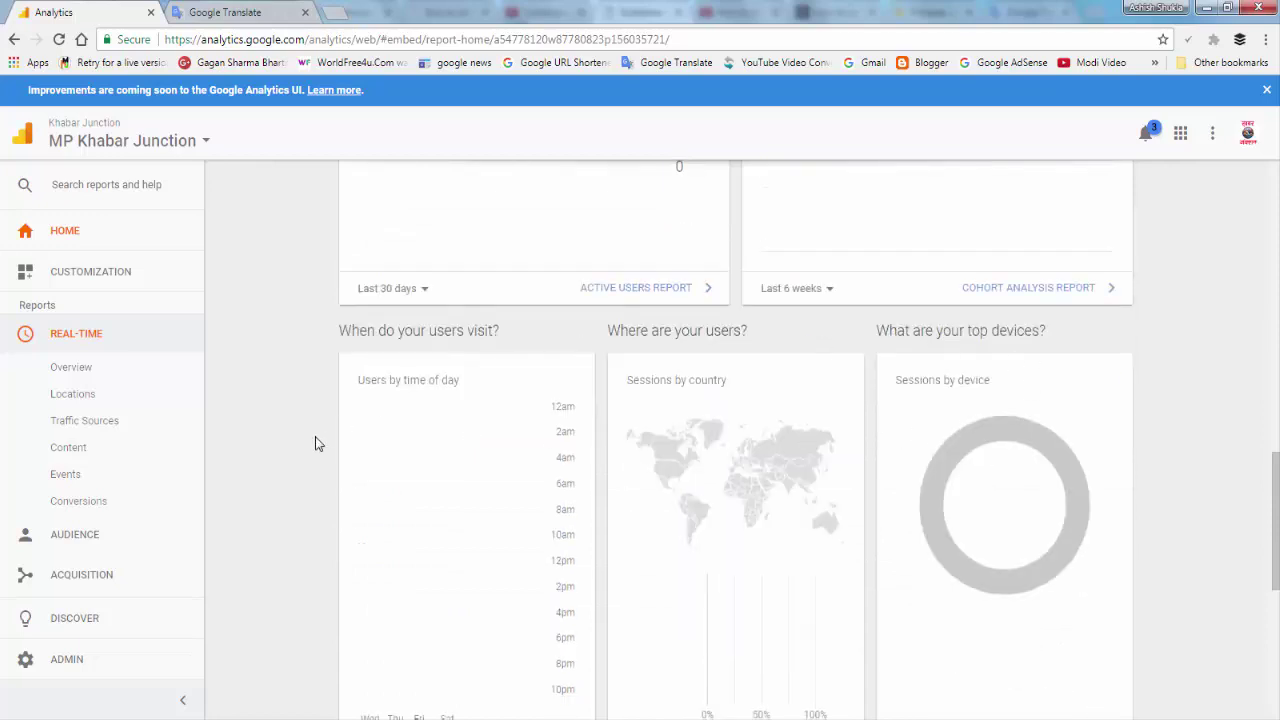
# Open the Real-Time Overview report and examine its active users, pageviews, top referrals and top active pages.
pyautogui.click(80, 368)
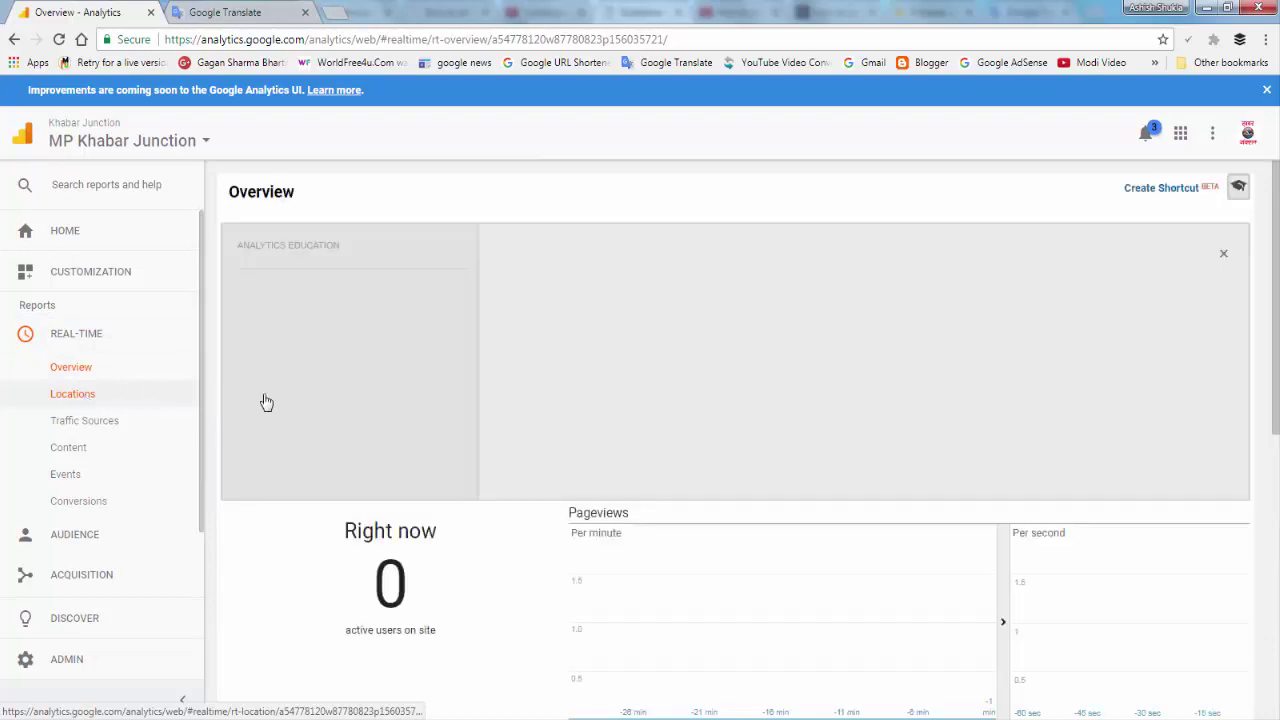
pyautogui.scroll(-1, 237, 539)
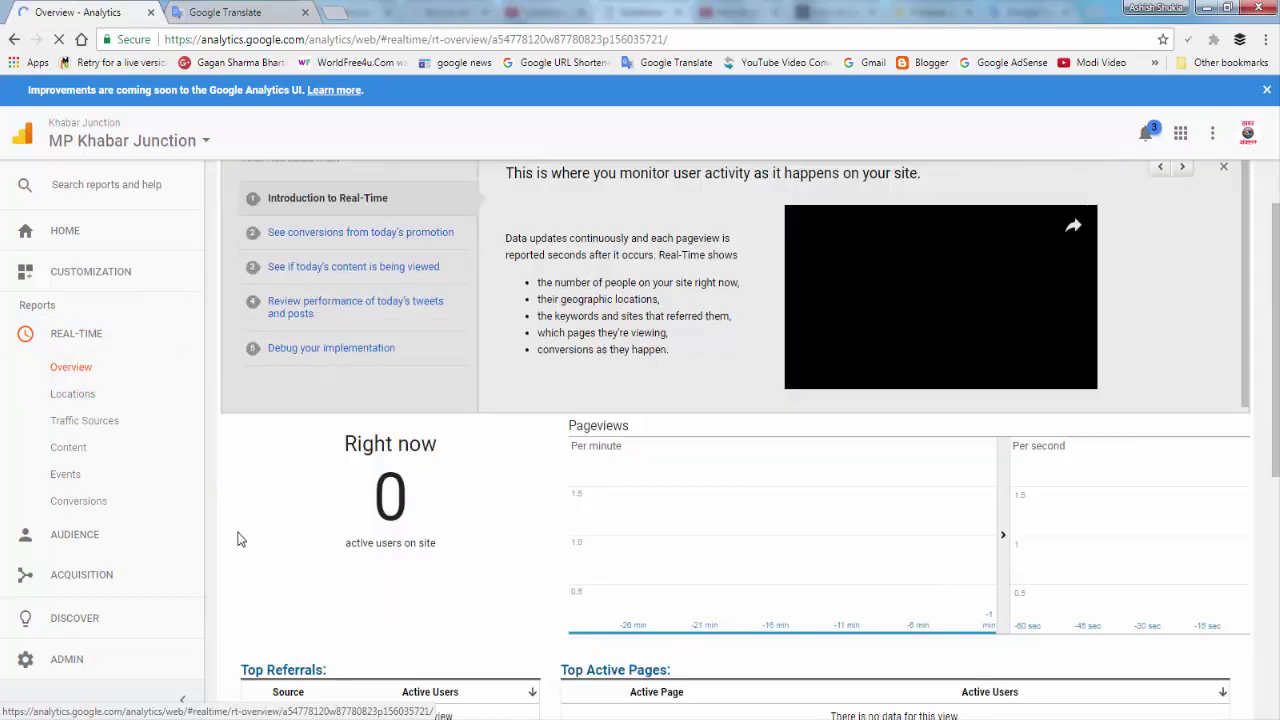
pyautogui.scroll(-2, 237, 539)
pyautogui.scroll(-1, 250, 537)
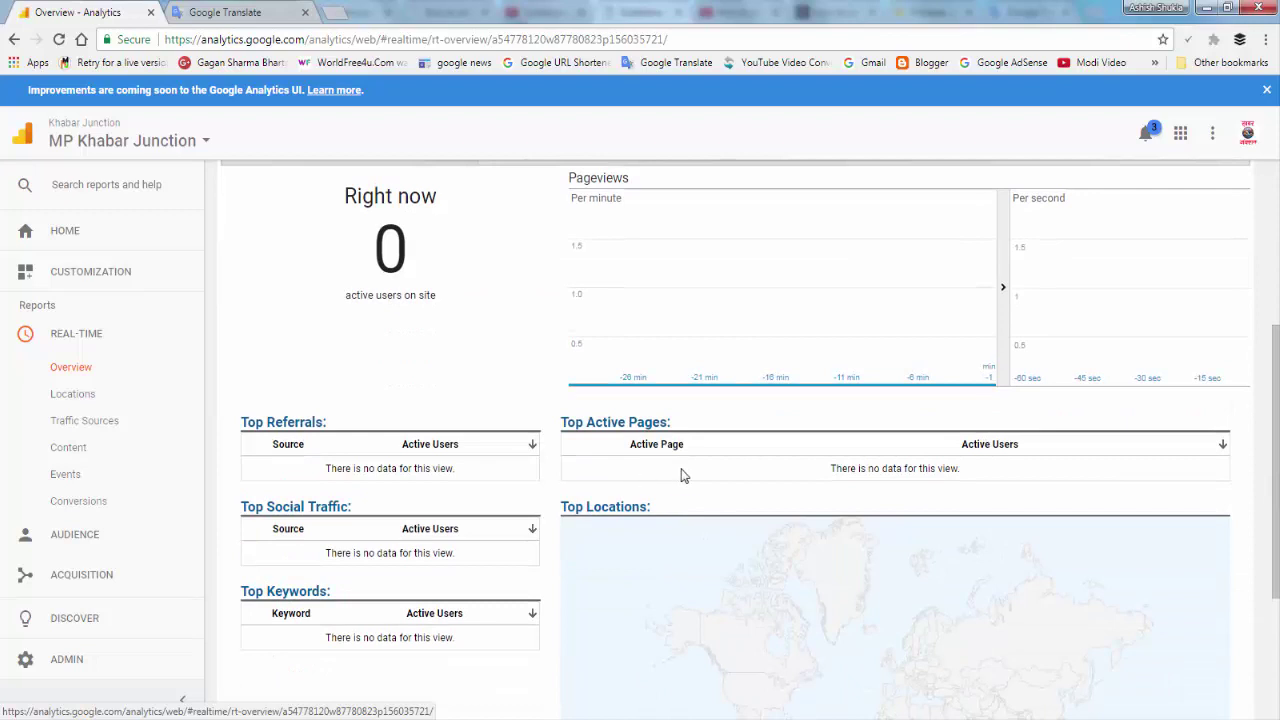
# Load mp.khabarjunction.com in a new browser tab, check the Real-Time Overview meanwhile, and return to the loaded site.
pyautogui.click(334, 14)
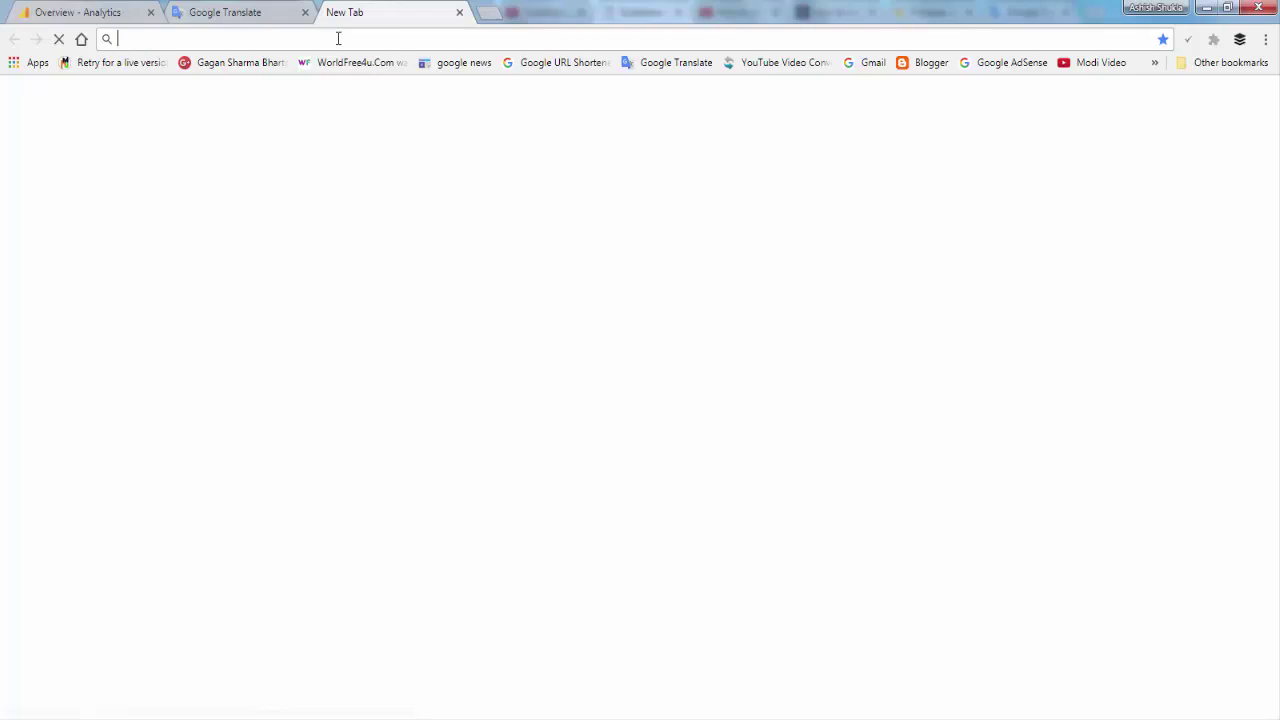
pyautogui.write('mp')
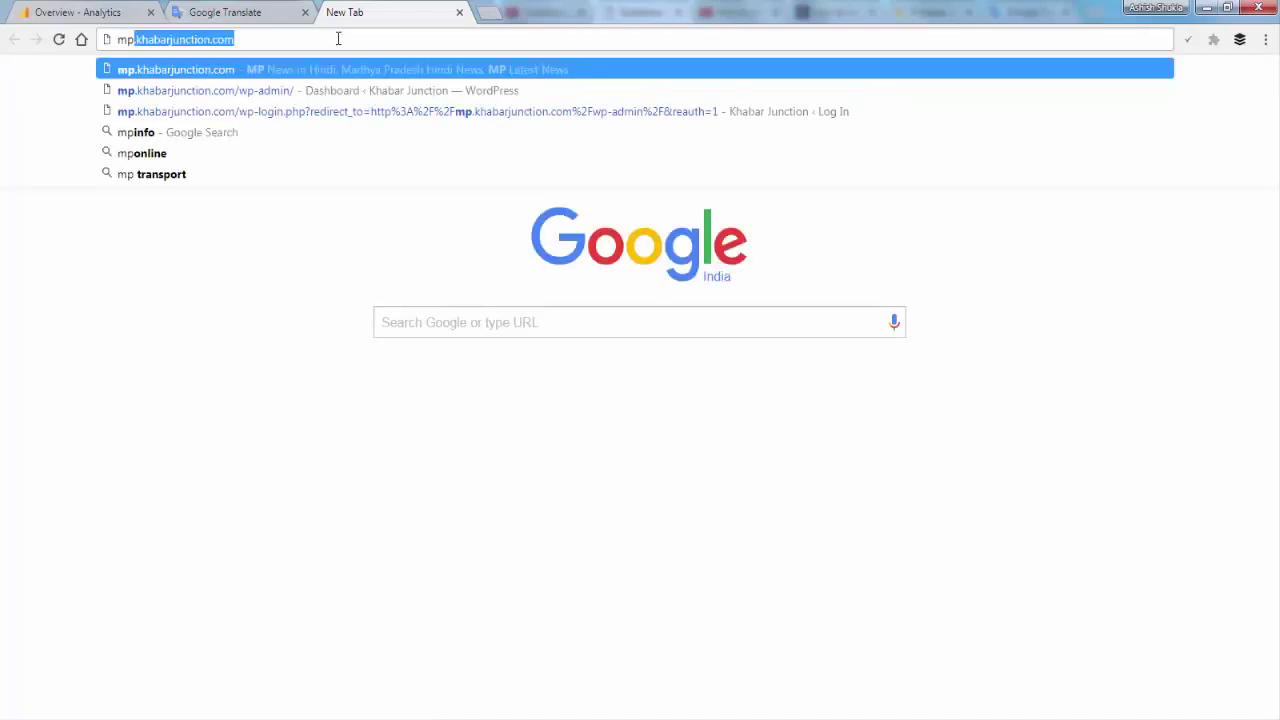
pyautogui.press('Return')
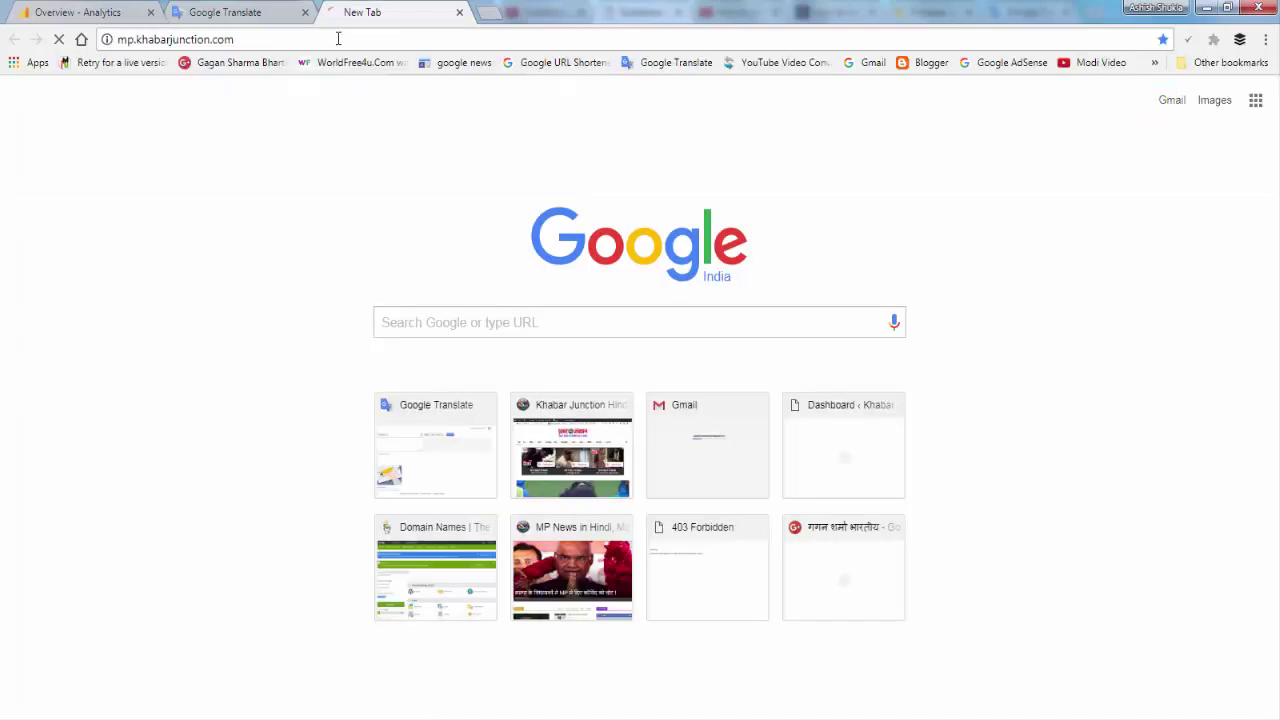
pyautogui.click(107, 13)
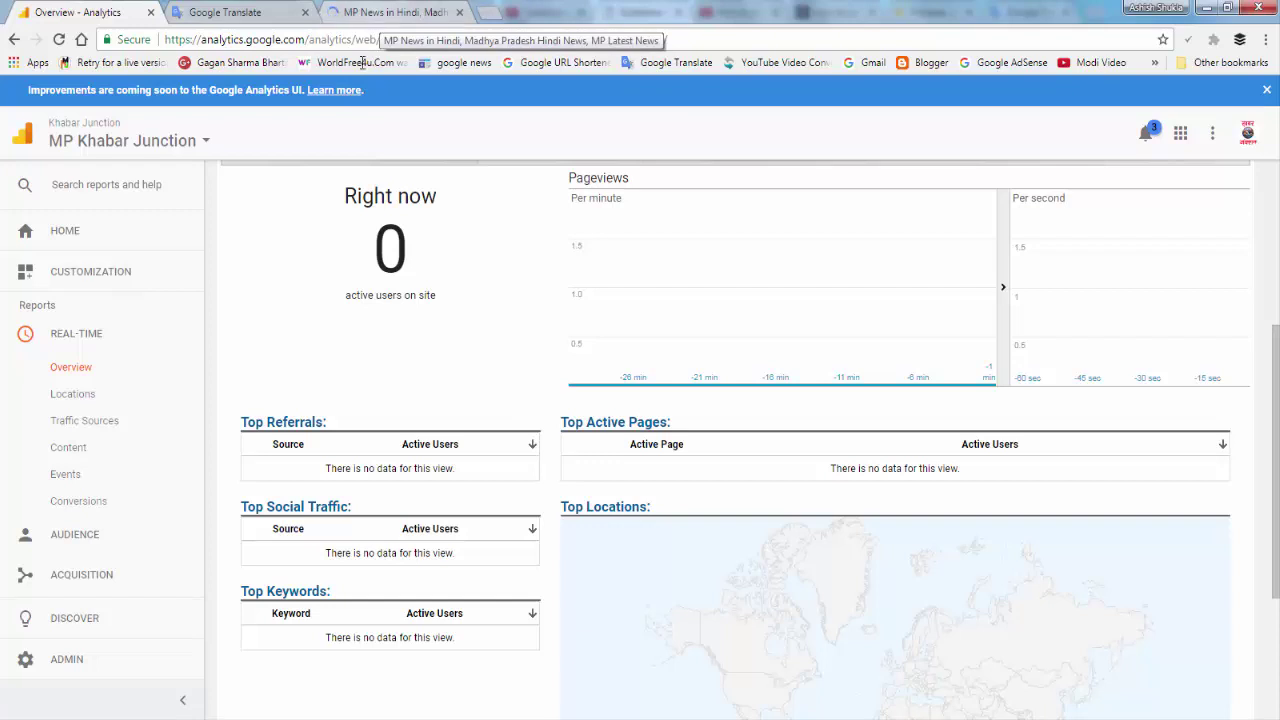
pyautogui.click(393, 14)
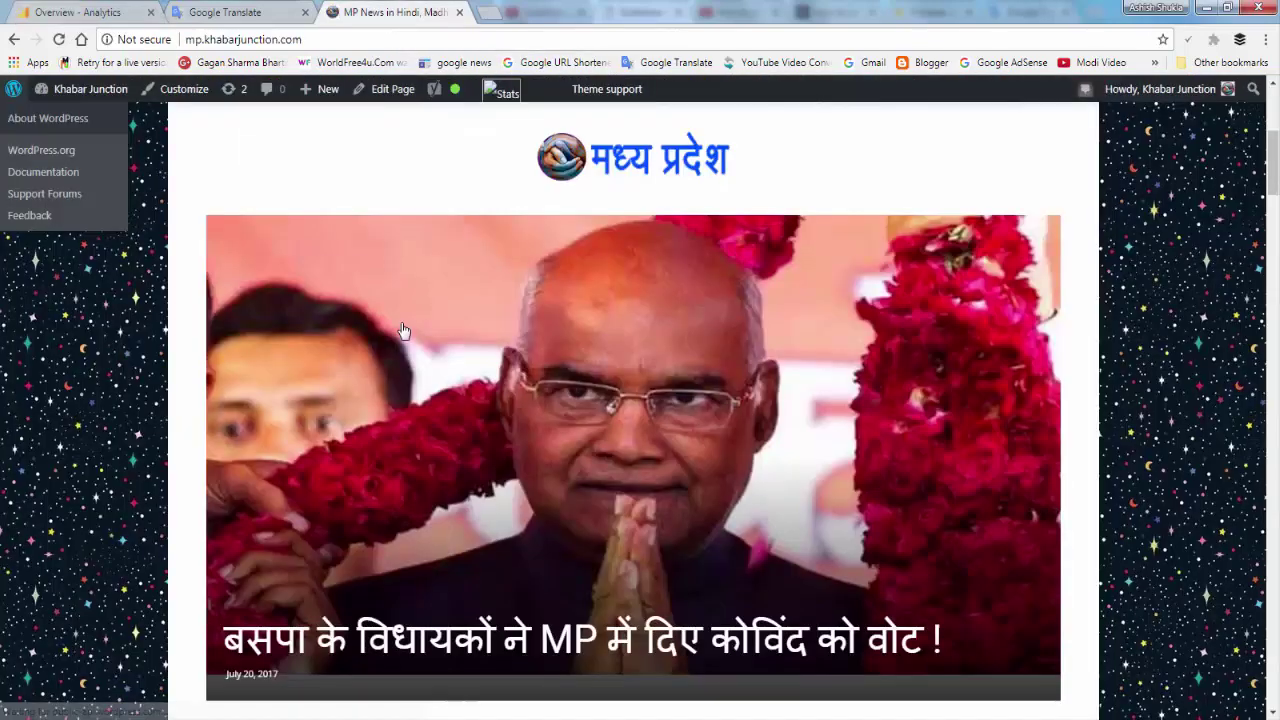
# Browse the mp.khabarjunction.com homepage through its regional news sections.
pyautogui.scroll(-3, 403, 331)
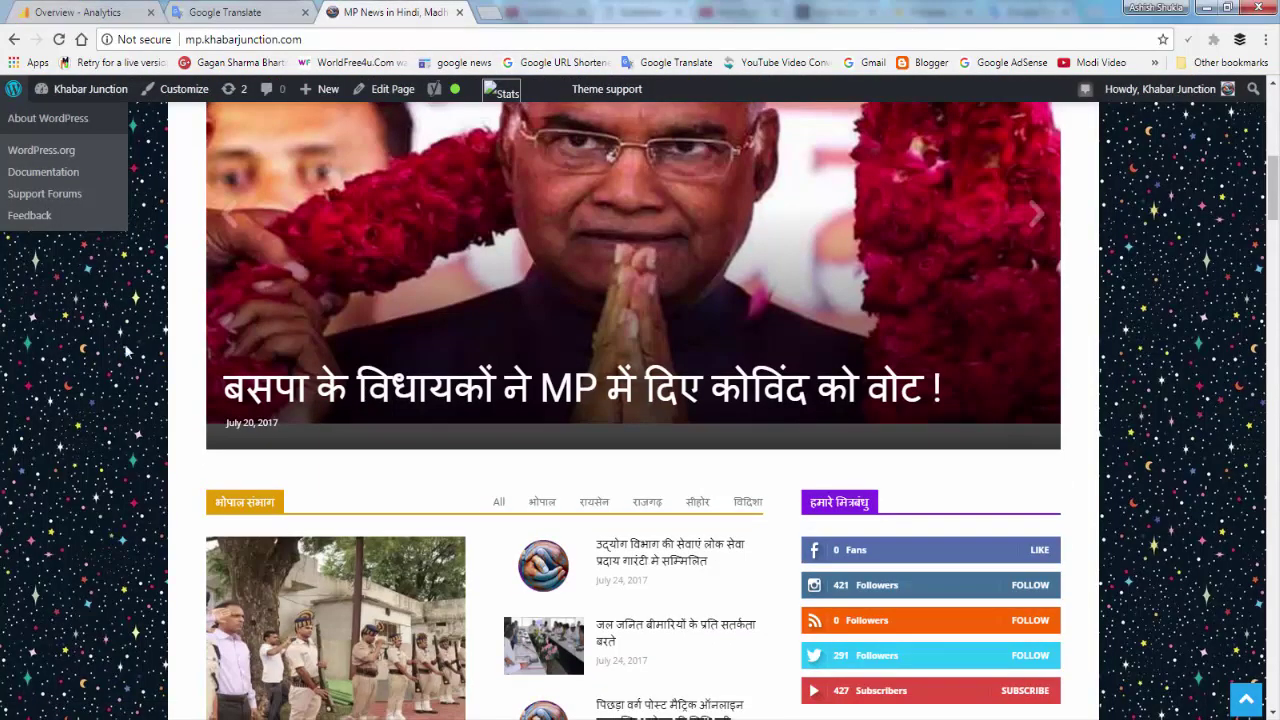
pyautogui.scroll(-4, 202, 355)
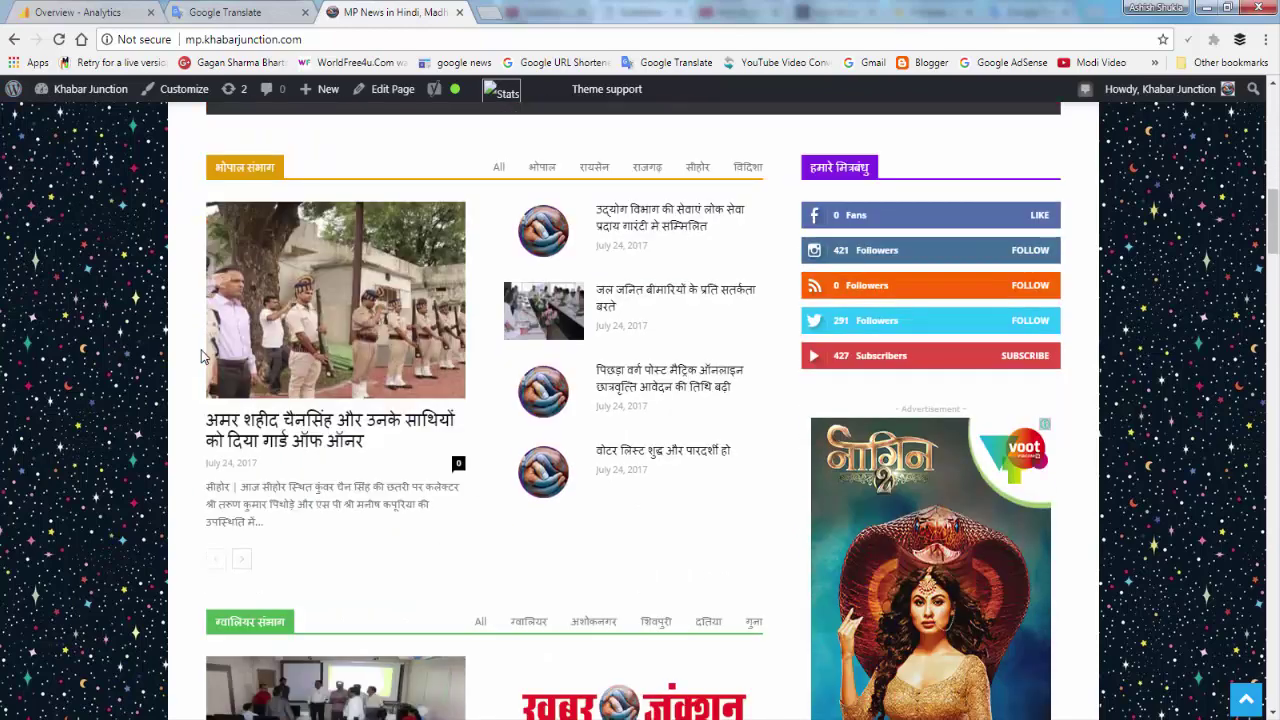
pyautogui.scroll(-6, 202, 355)
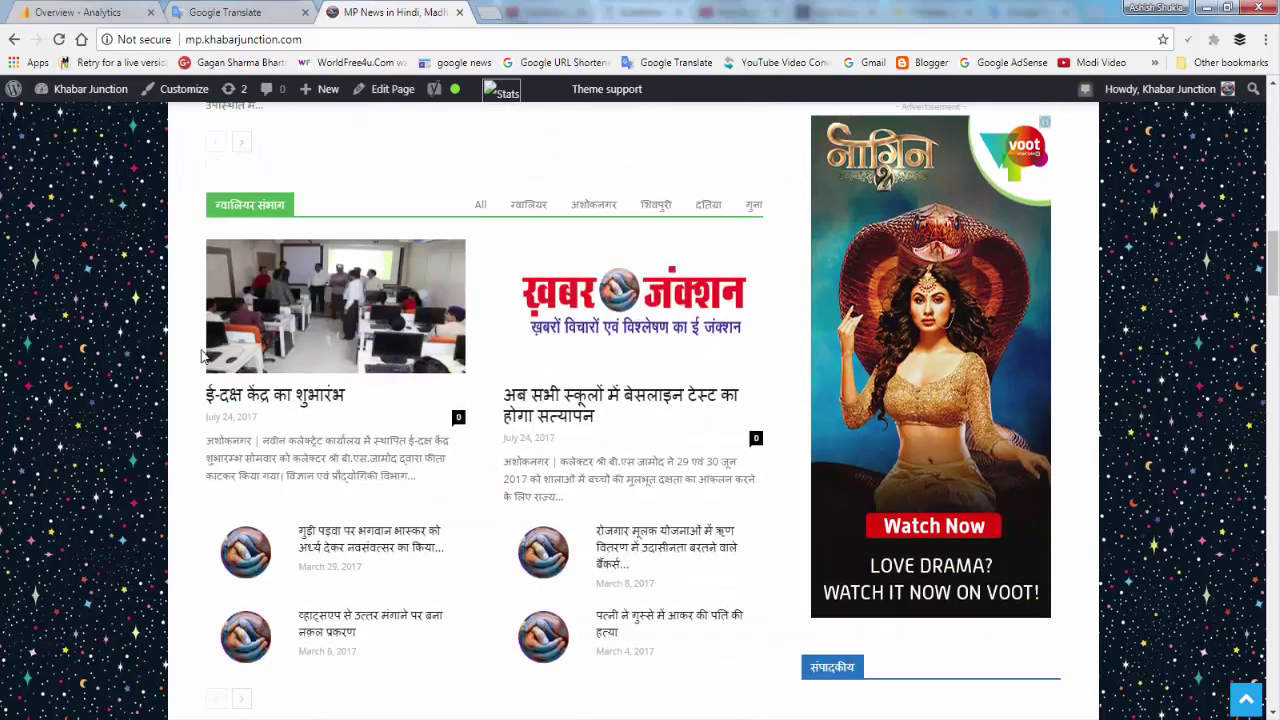
pyautogui.scroll(-7, 201, 356)
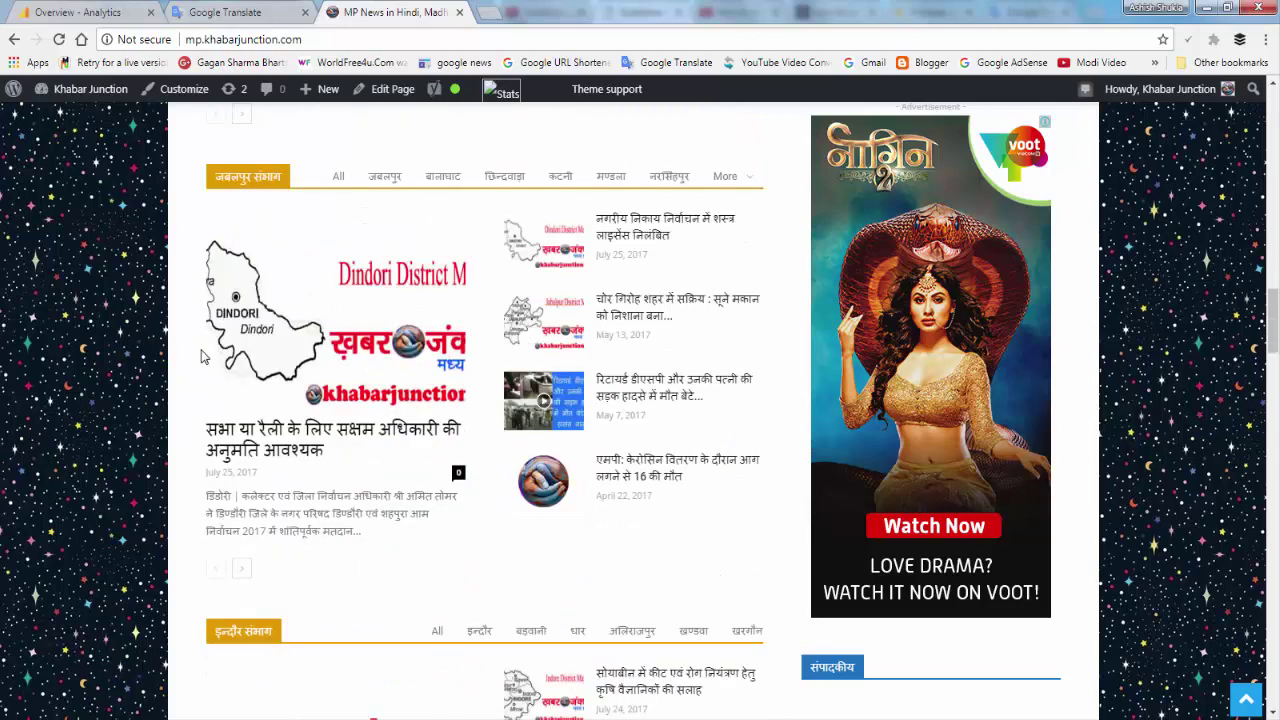
pyautogui.scroll(-2, 201, 356)
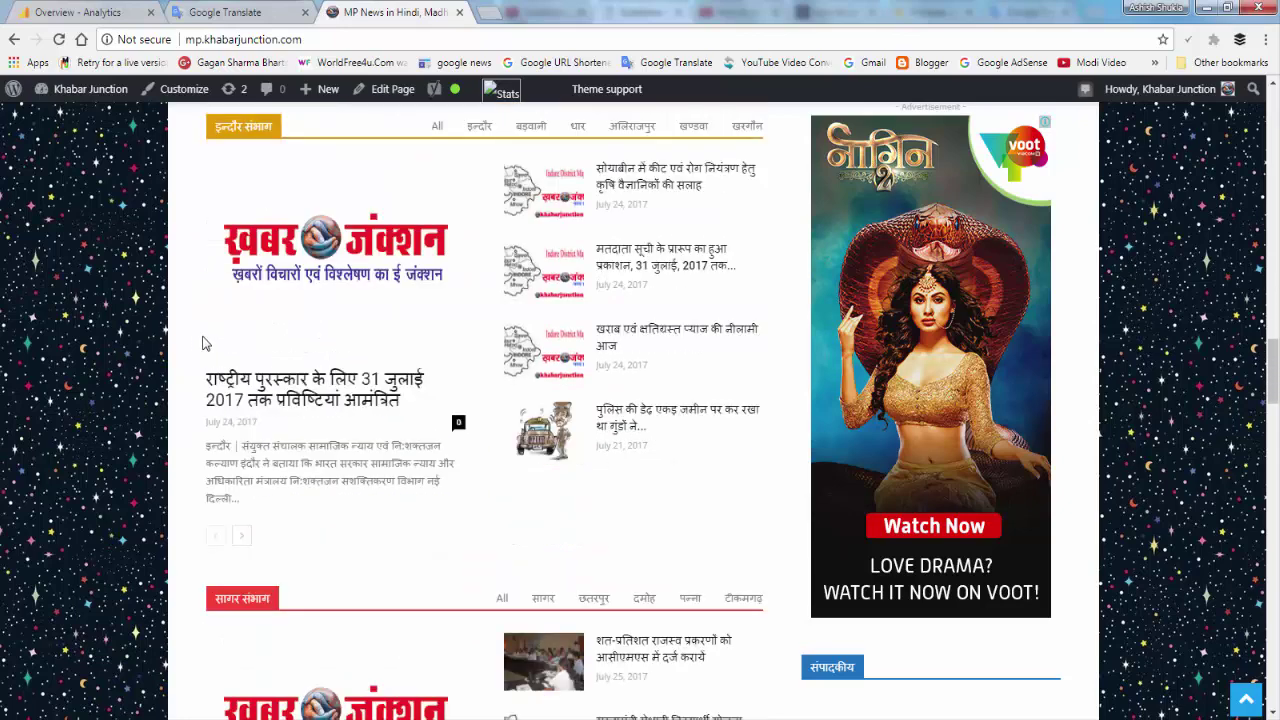
pyautogui.scroll(-2, 203, 340)
# Switch back to Google Analytics, reload the Real-Time Overview report and check its active users and pageviews.
pyautogui.click(100, 12)
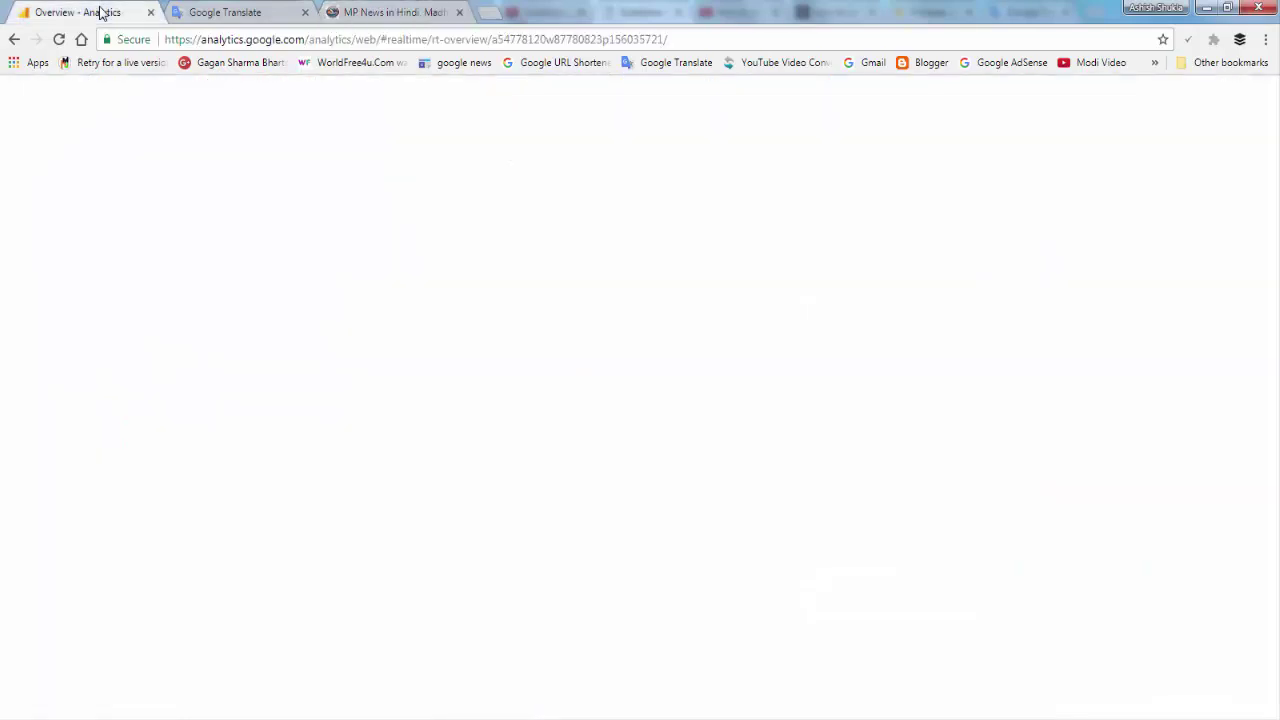
pyautogui.click(59, 40)
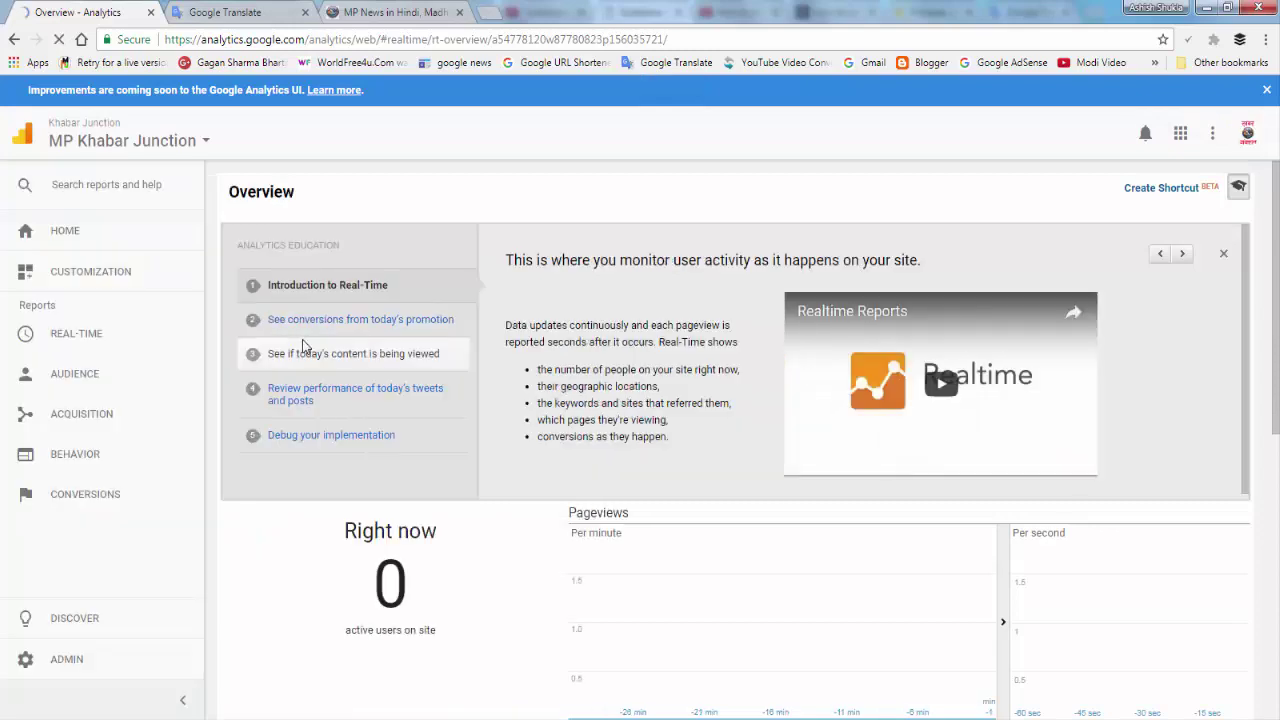
pyautogui.scroll(-3, 305, 346)
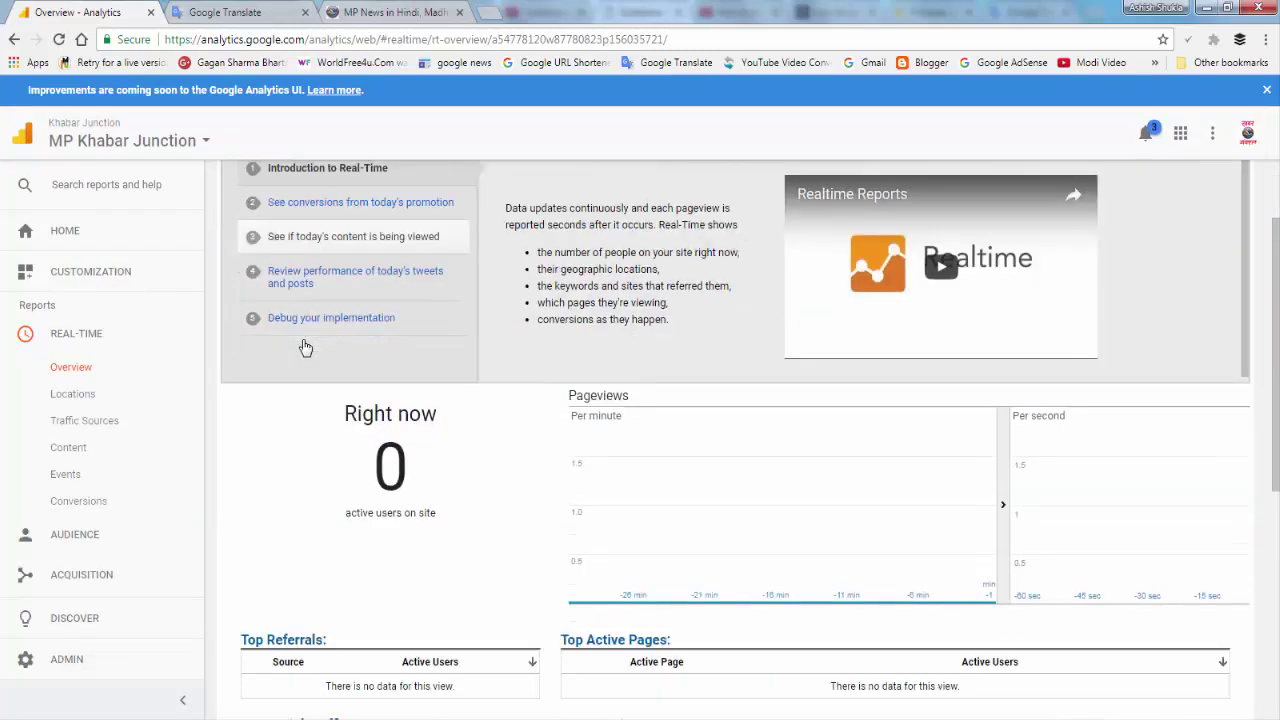